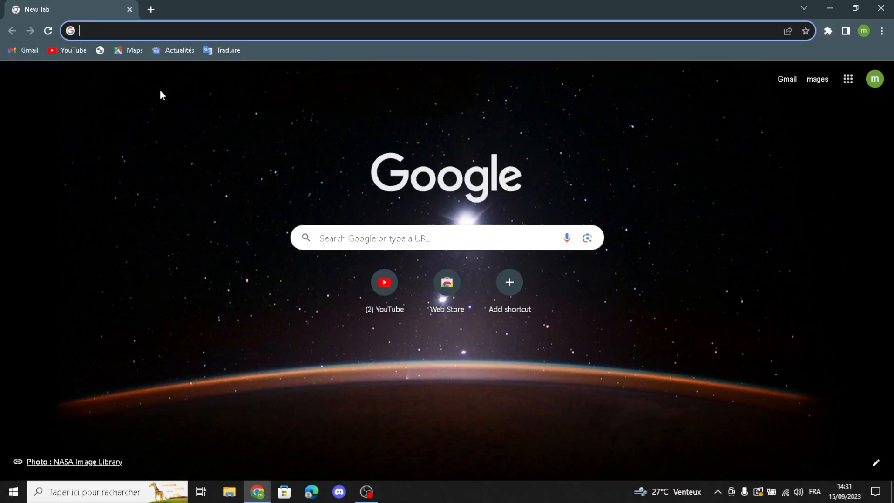
# - Search Google for Shopify and open its sponsored "Start Selling Online" page
pyautogui.write('s')
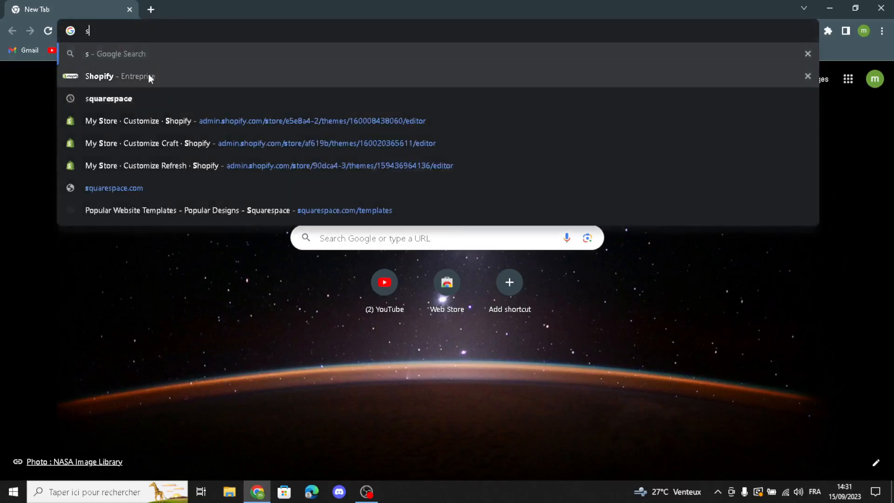
pyautogui.click(148, 74)
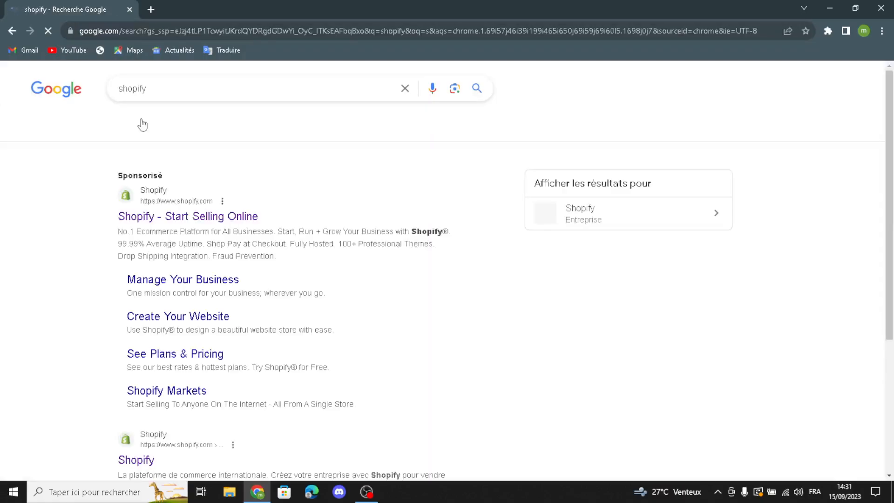
pyautogui.click(158, 215)
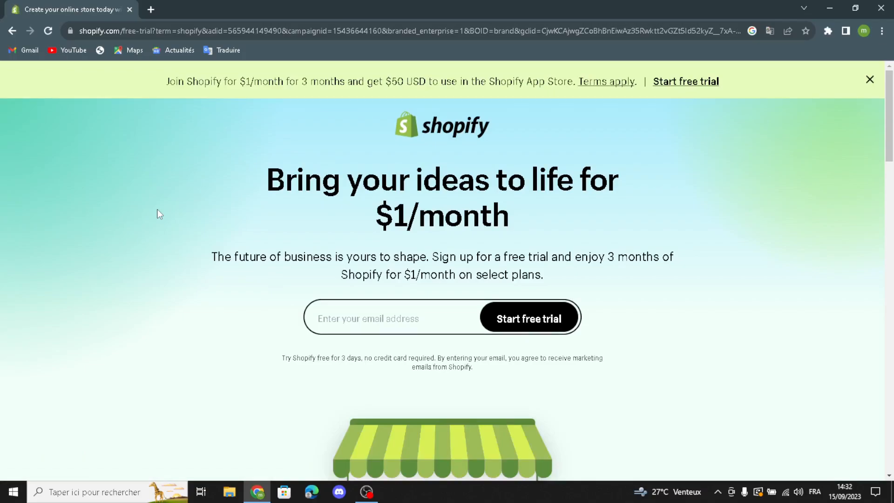
# - Start a Shopify free trial with the account's email address
pyautogui.click(359, 315)
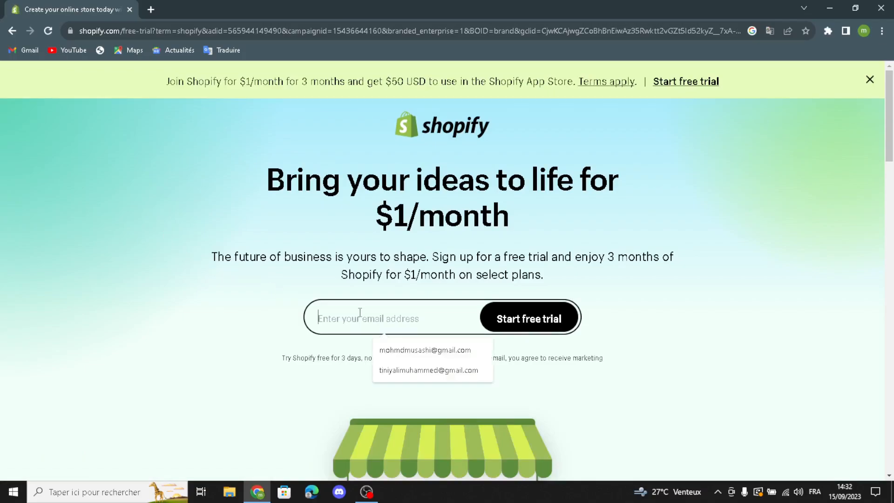
pyautogui.click(380, 350)
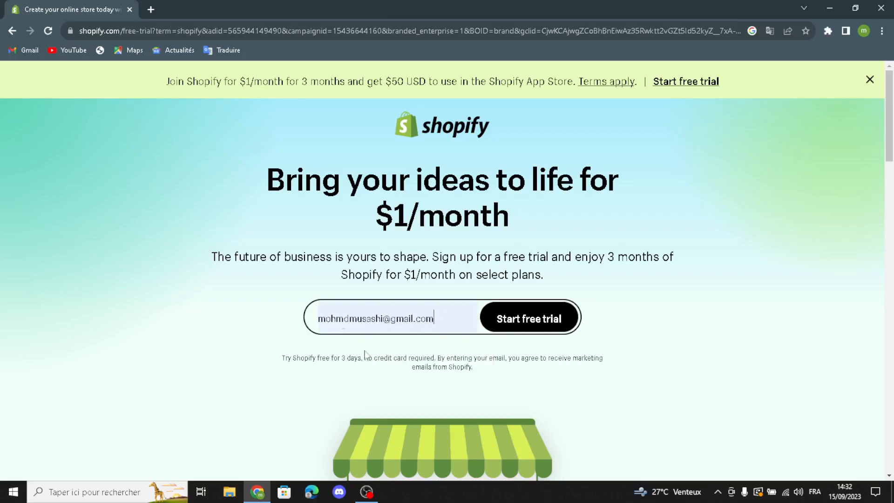
pyautogui.click(543, 333)
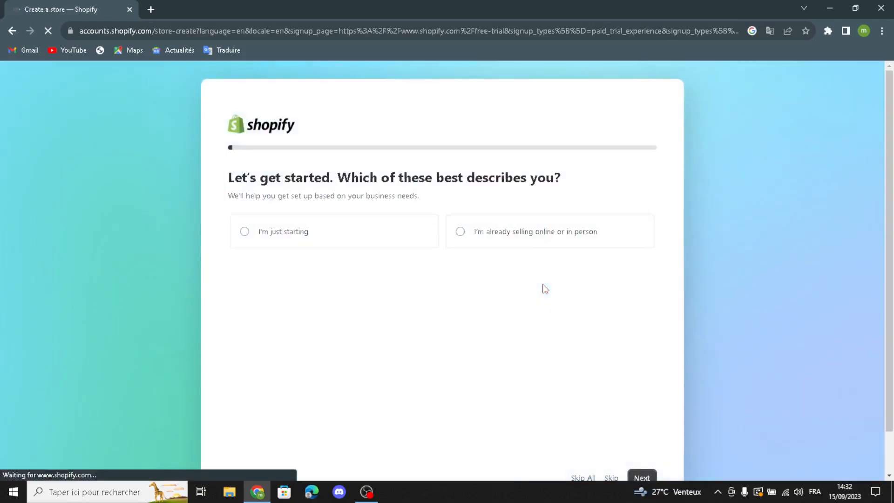
# - Skip the store setup questions and continue to the new store with the existing Shopify account
pyautogui.click(579, 420)
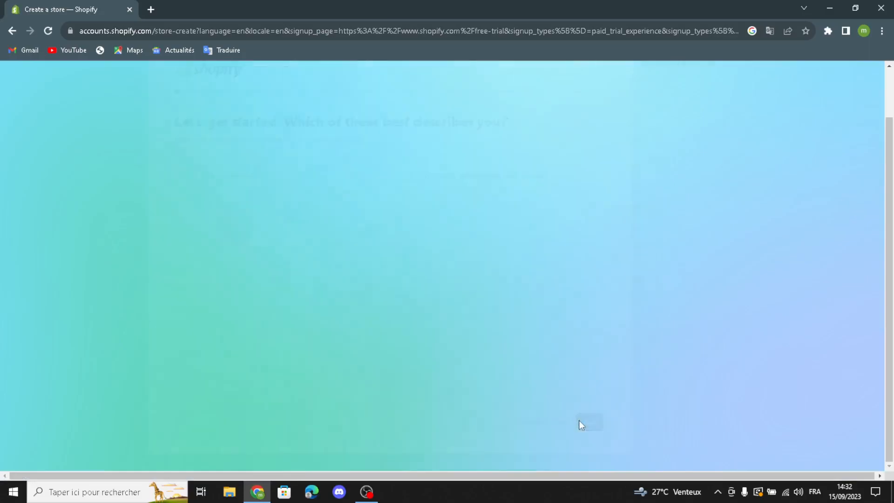
pyautogui.click(560, 354)
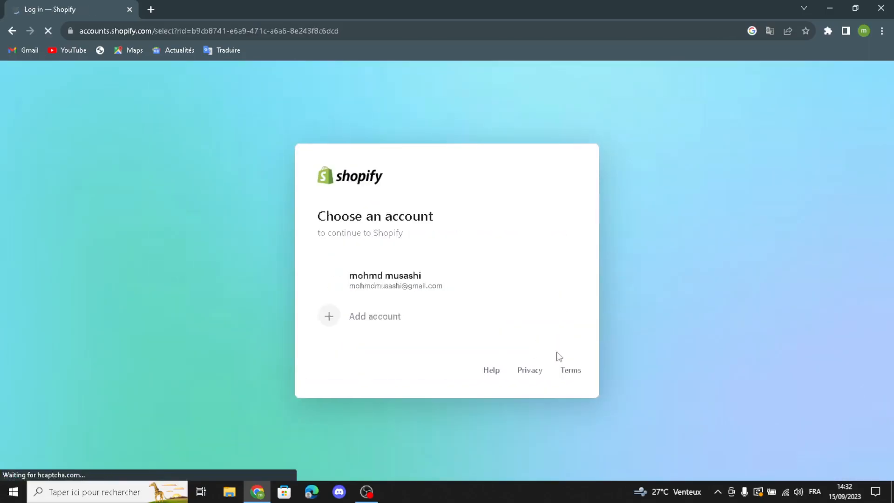
pyautogui.click(443, 290)
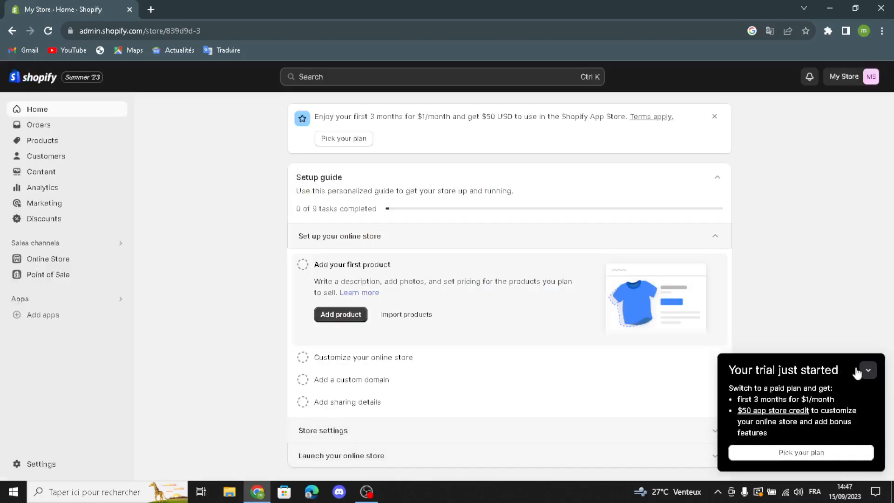
# - Collapse the trial notice, go to the online store's themes and open the current Dawn theme for customization
pyautogui.click(868, 369)
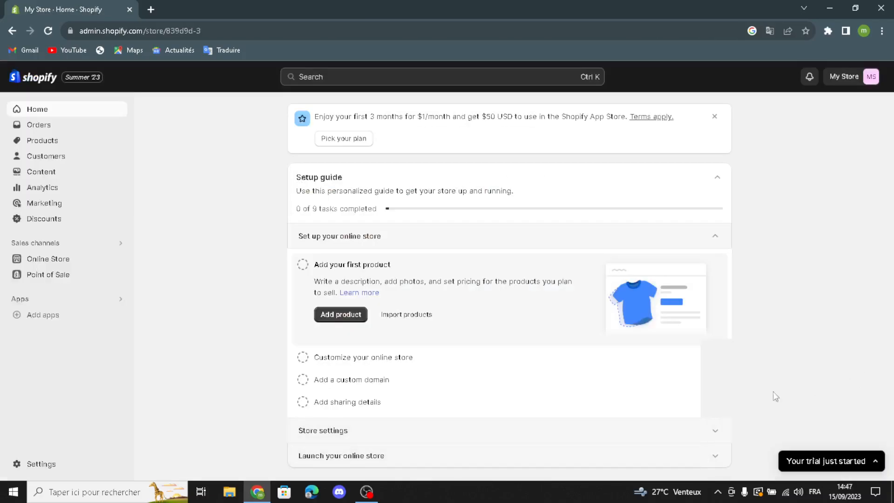
pyautogui.click(89, 260)
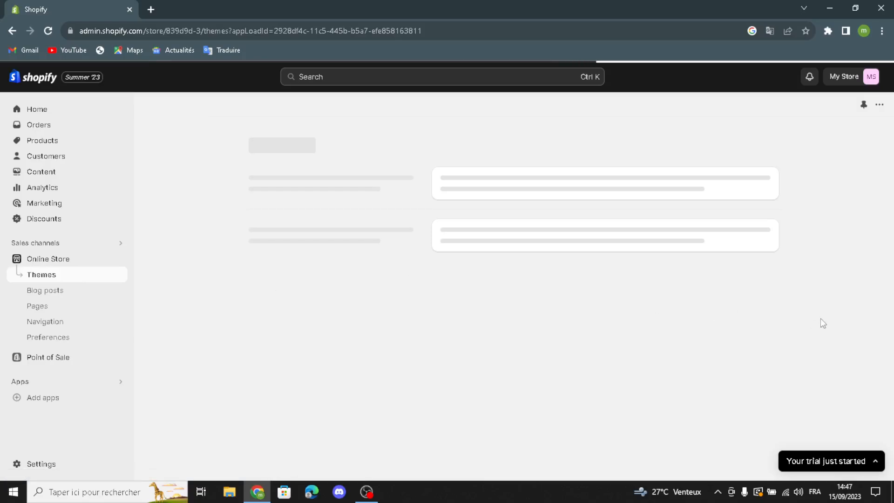
pyautogui.scroll(-2, 662, 355)
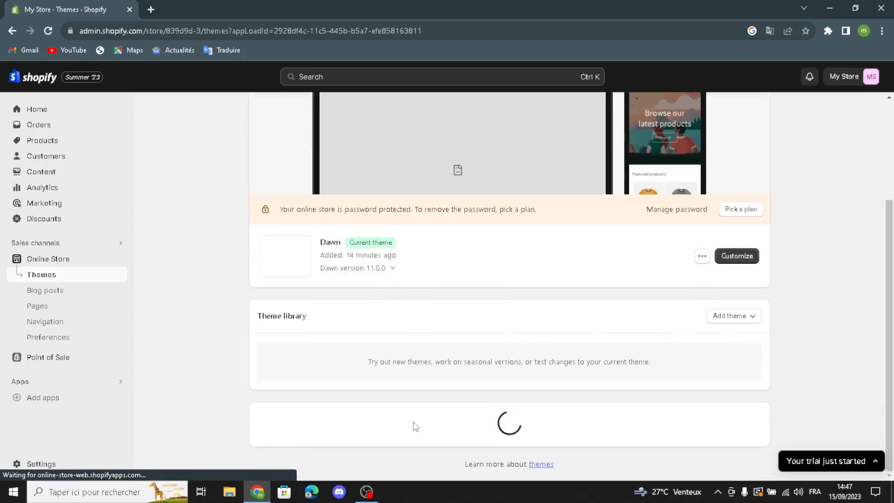
pyautogui.scroll(-3, 435, 428)
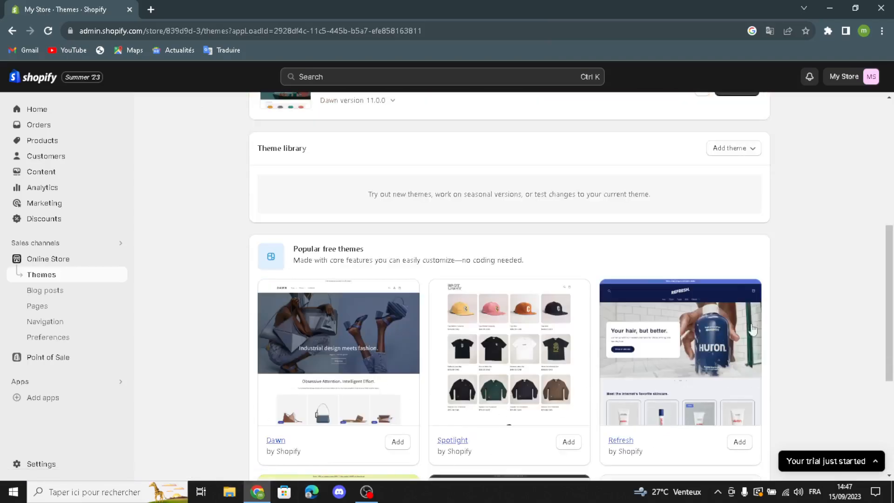
pyautogui.scroll(-1, 636, 346)
pyautogui.scroll(5, 389, 312)
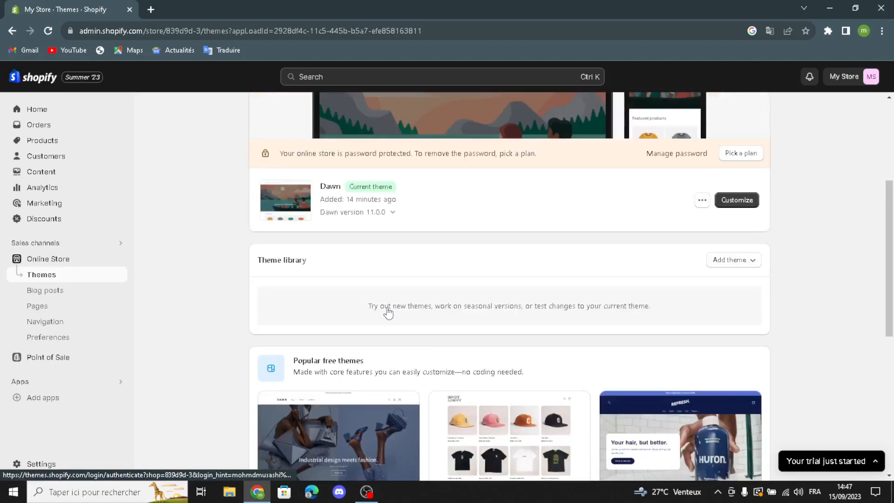
pyautogui.scroll(-3, 408, 411)
pyautogui.scroll(-1, 407, 411)
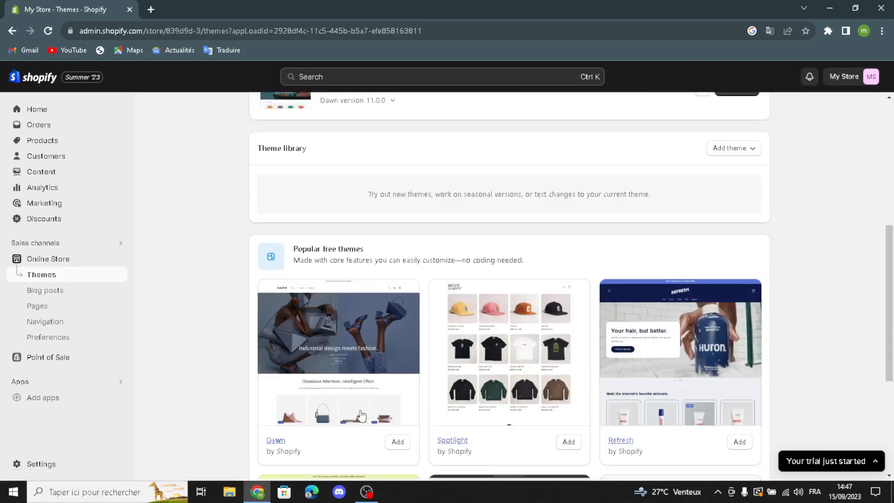
pyautogui.scroll(3, 328, 295)
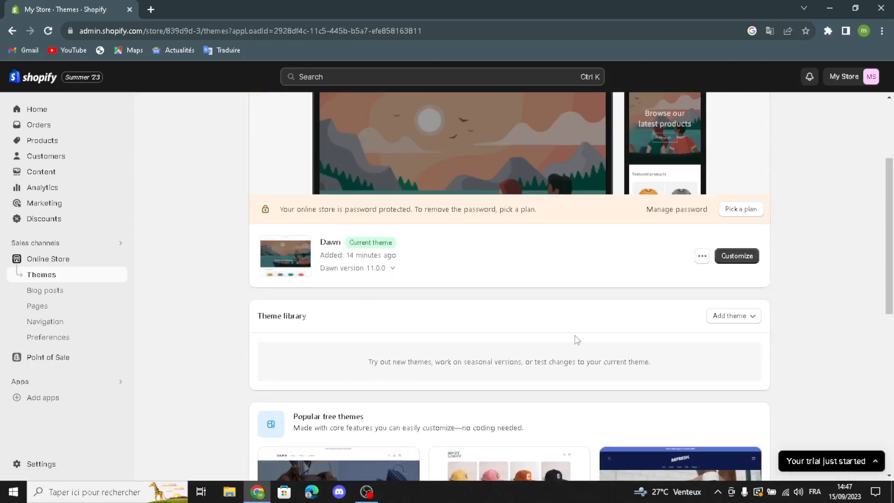
pyautogui.click(727, 255)
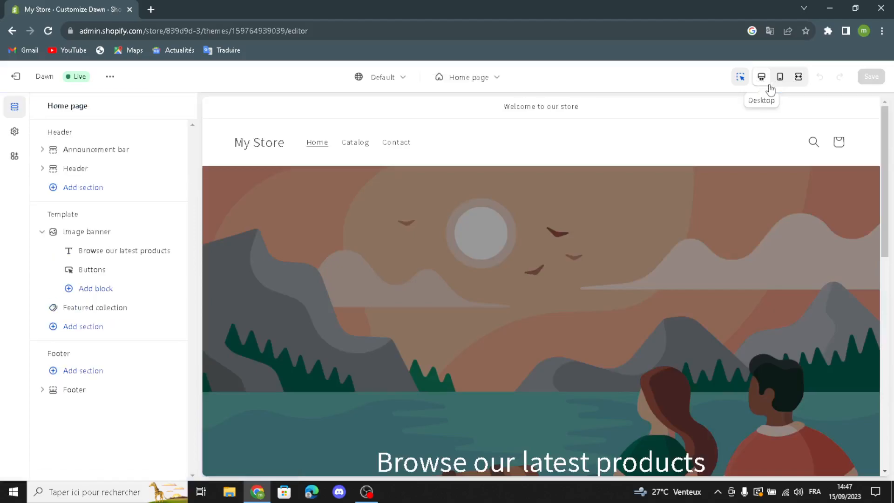
# - Preview the store's home page in the mobile, full-width and desktop layouts
pyautogui.click(780, 76)
pyautogui.scroll(-8, 575, 315)
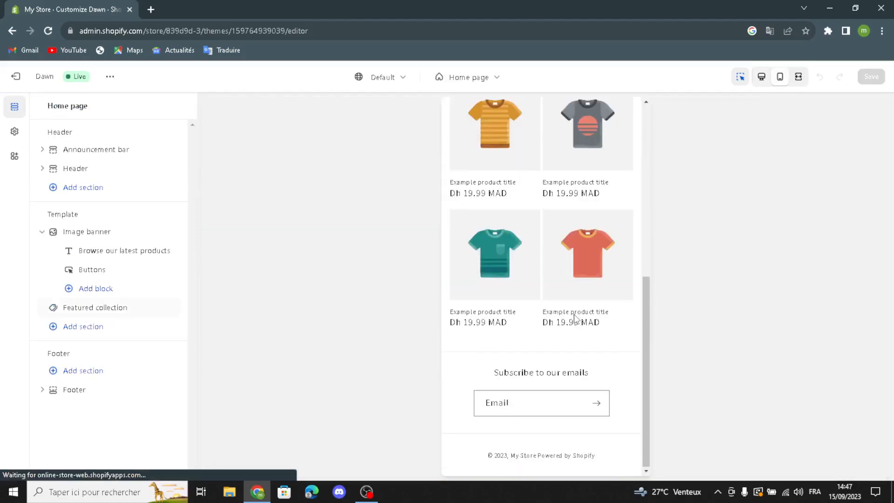
pyautogui.click(796, 76)
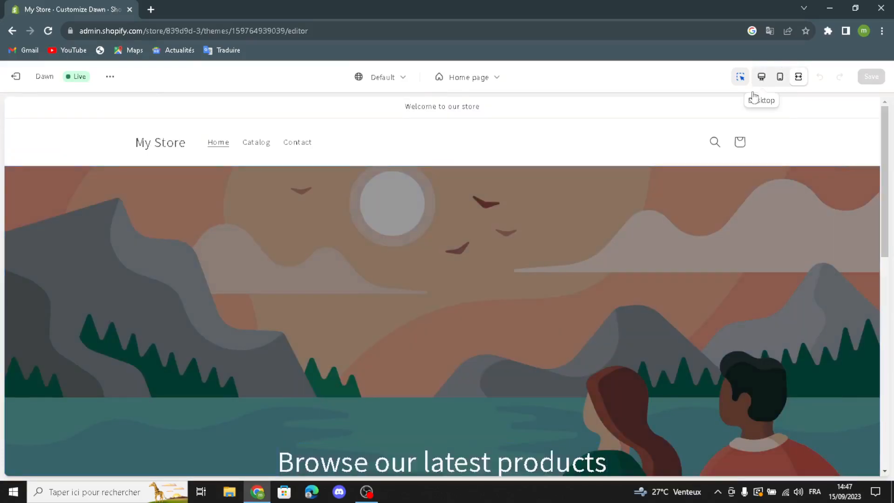
pyautogui.click(761, 76)
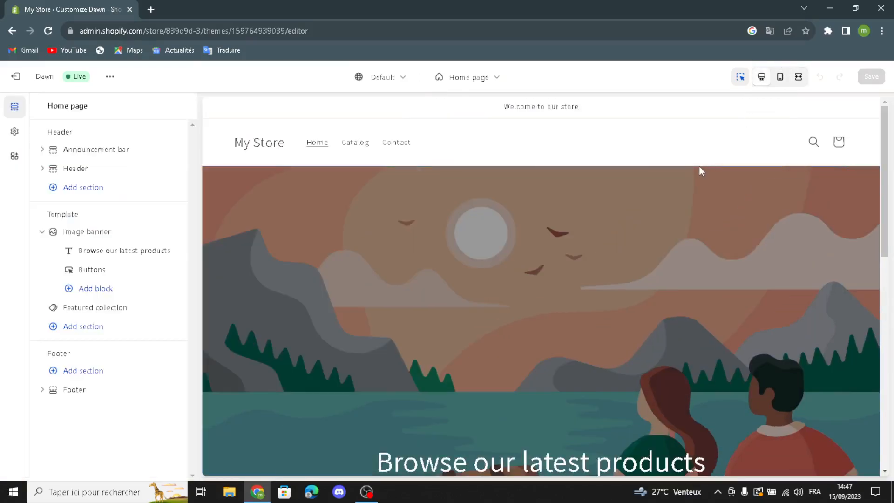
pyautogui.scroll(-2, 582, 335)
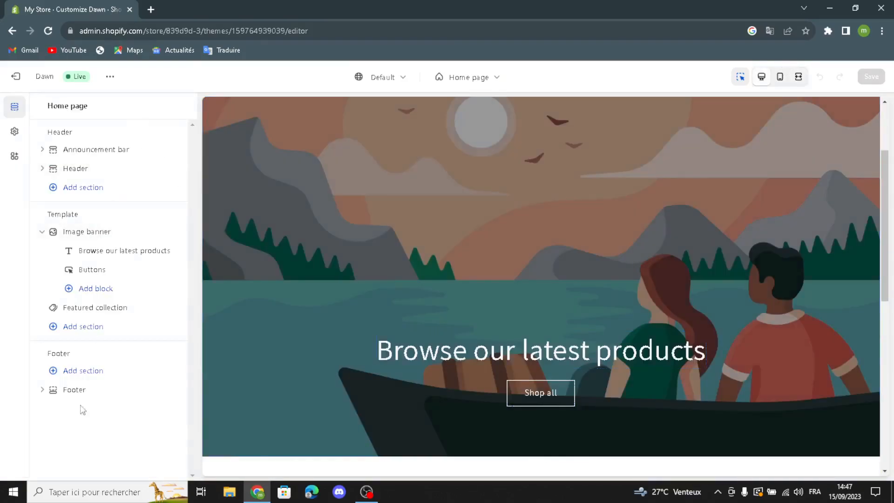
pyautogui.scroll(2, 472, 314)
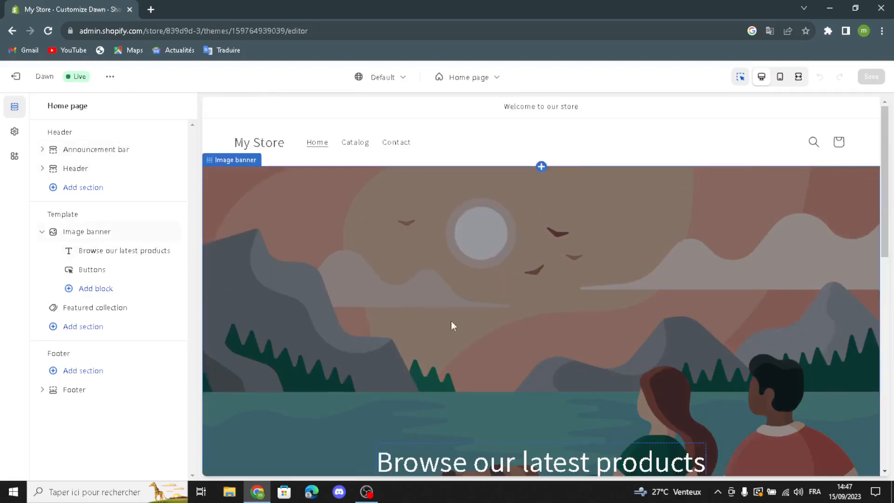
# - In the announcement bar settings, show social media icons on desktop and turn on auto-rotating announcements
pyautogui.click(77, 153)
pyautogui.click(80, 203)
pyautogui.click(80, 202)
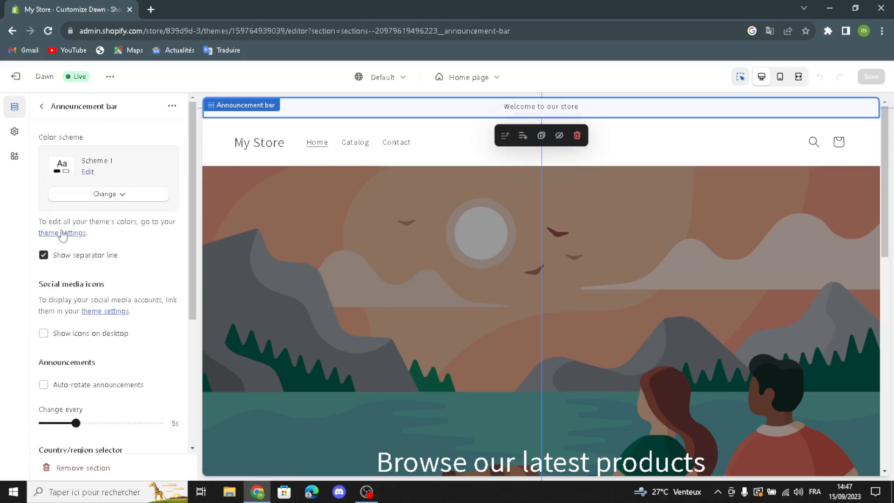
pyautogui.click(43, 256)
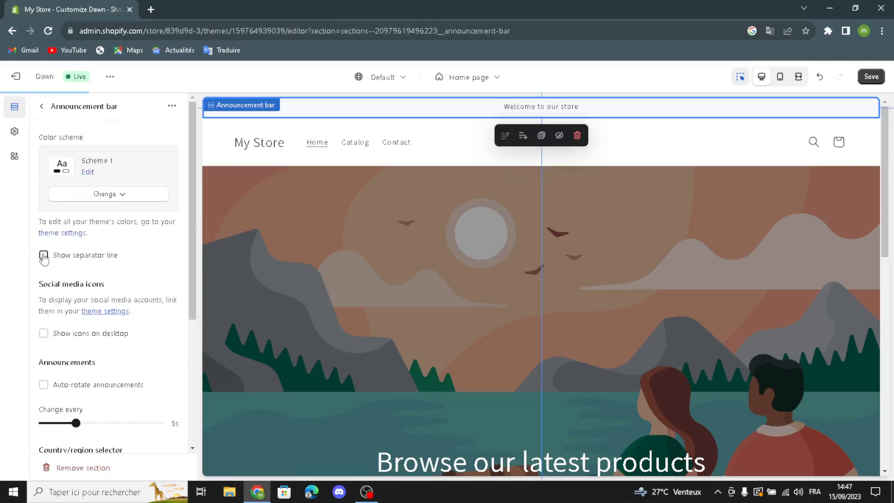
pyautogui.click(43, 333)
pyautogui.scroll(-1, 43, 333)
pyautogui.click(44, 328)
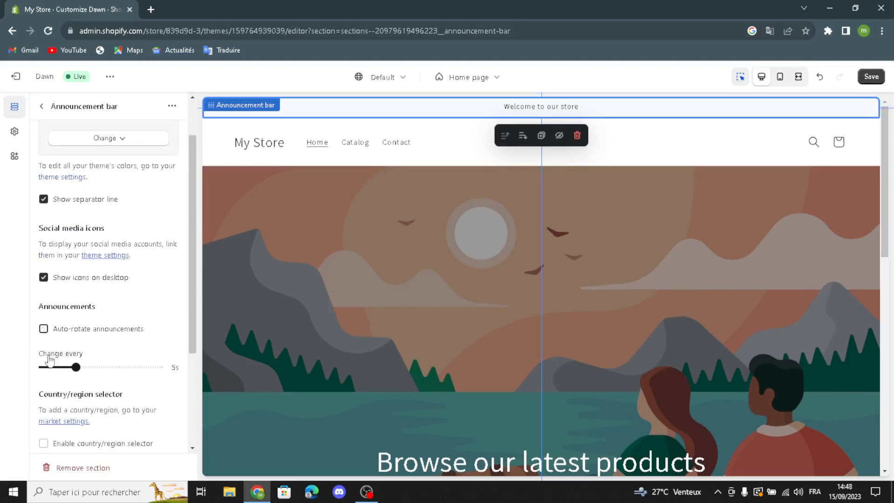
# - Enable the country/region selector and the language selector for the announcement bar, and return to the section list
pyautogui.scroll(-1, 52, 353)
pyautogui.click(44, 388)
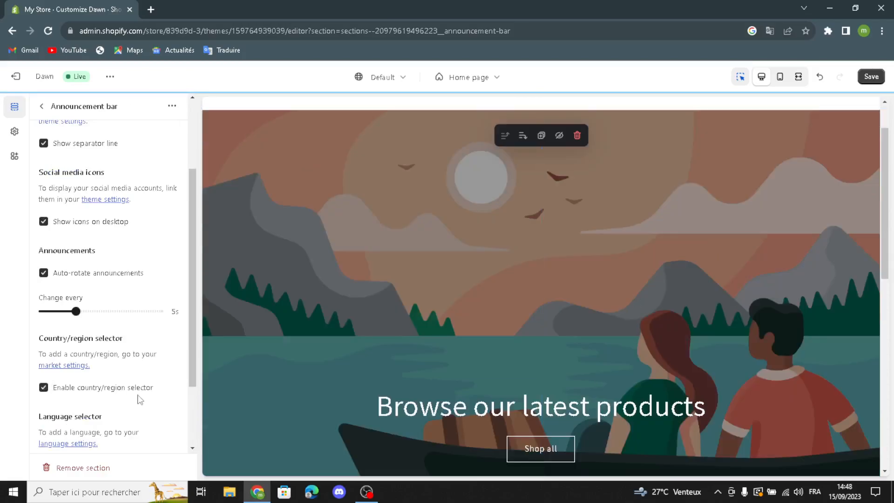
pyautogui.scroll(-2, 117, 400)
pyautogui.click(44, 371)
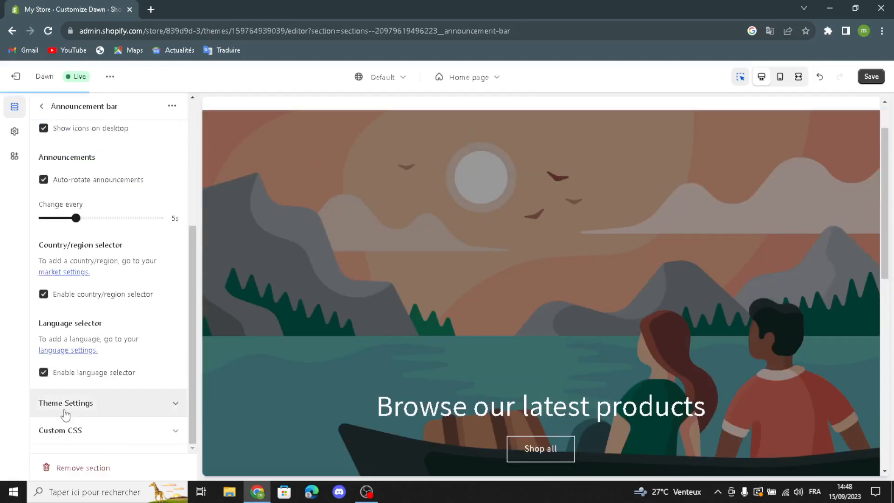
pyautogui.click(42, 106)
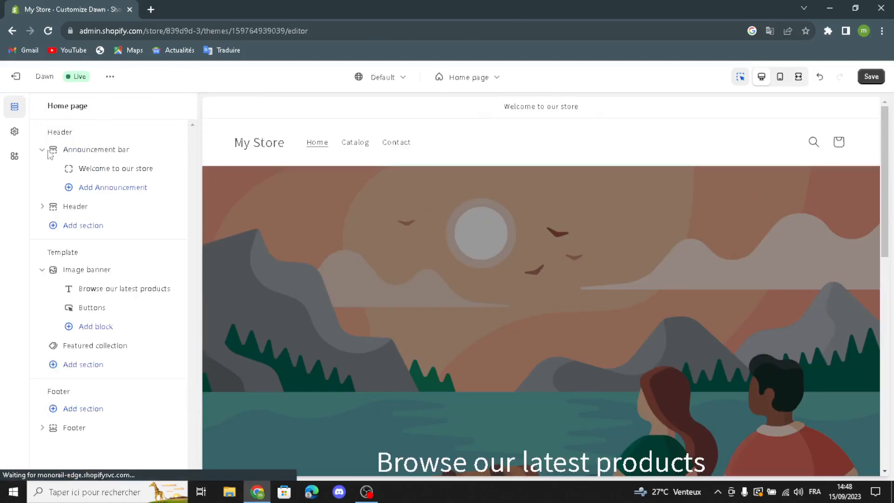
# - Link the "Welcome to our store" announcement to All collections
pyautogui.click(70, 170)
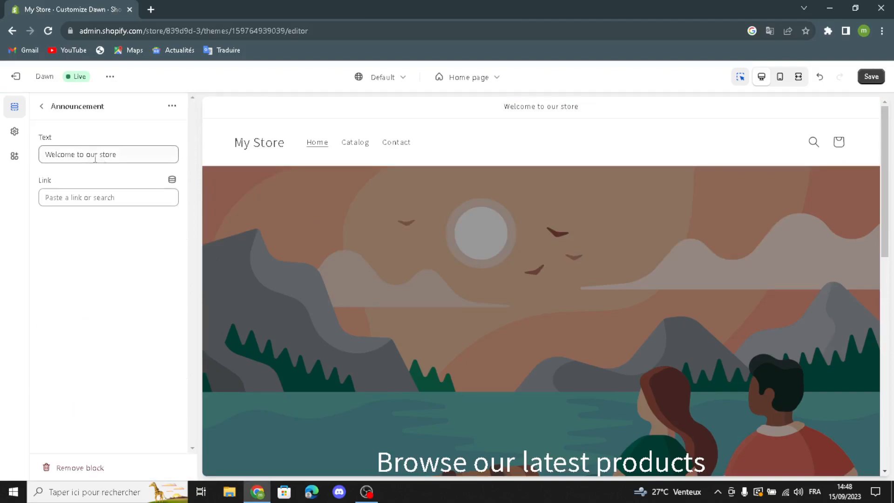
pyautogui.moveTo(124, 155); pyautogui.dragTo(45, 155)
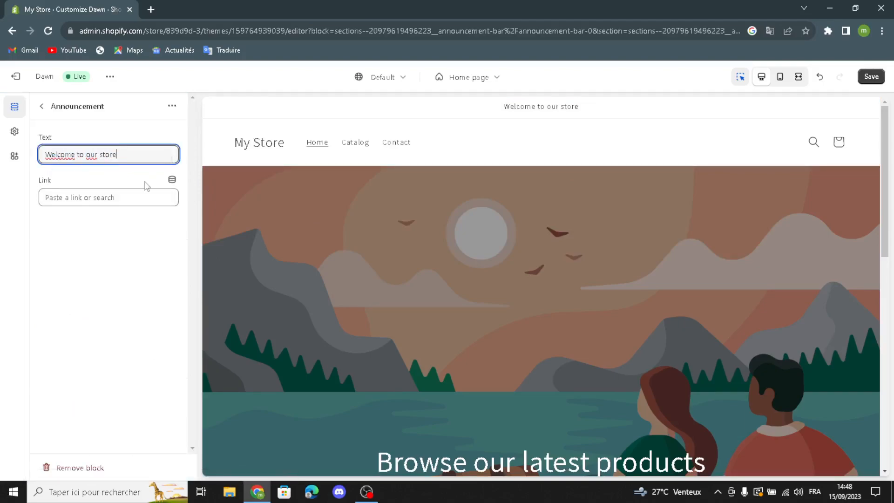
pyautogui.click(118, 197)
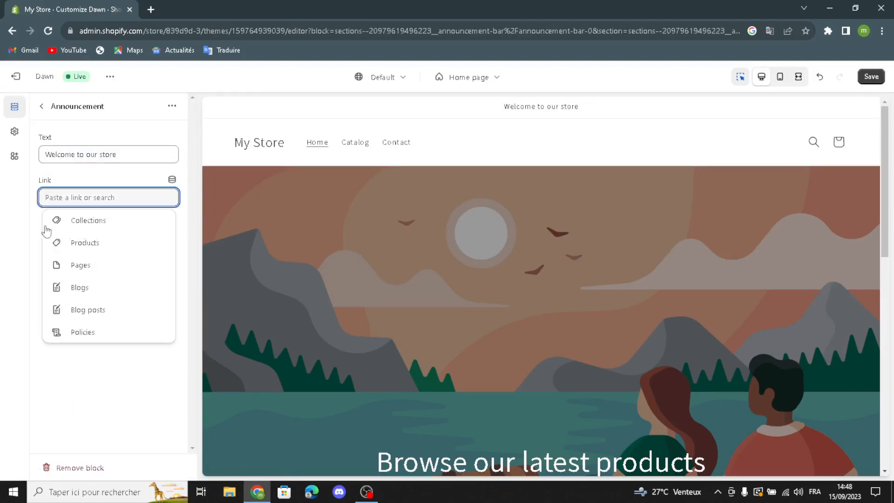
pyautogui.click(78, 222)
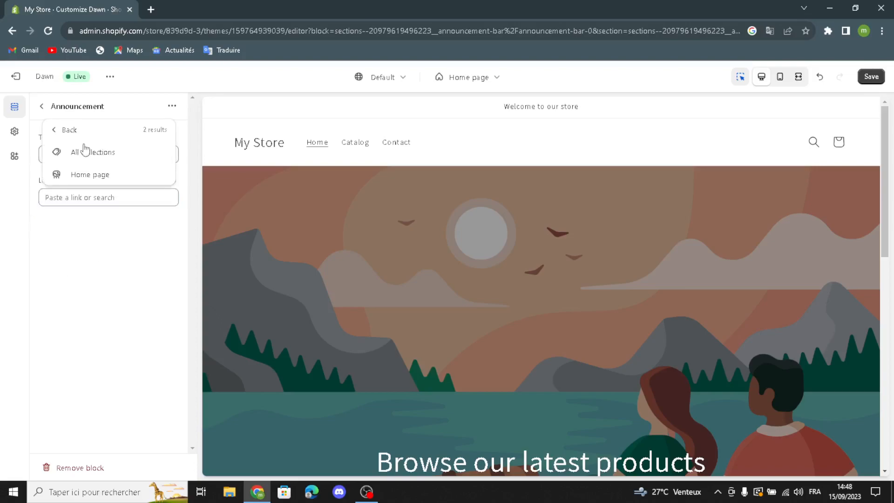
pyautogui.click(88, 158)
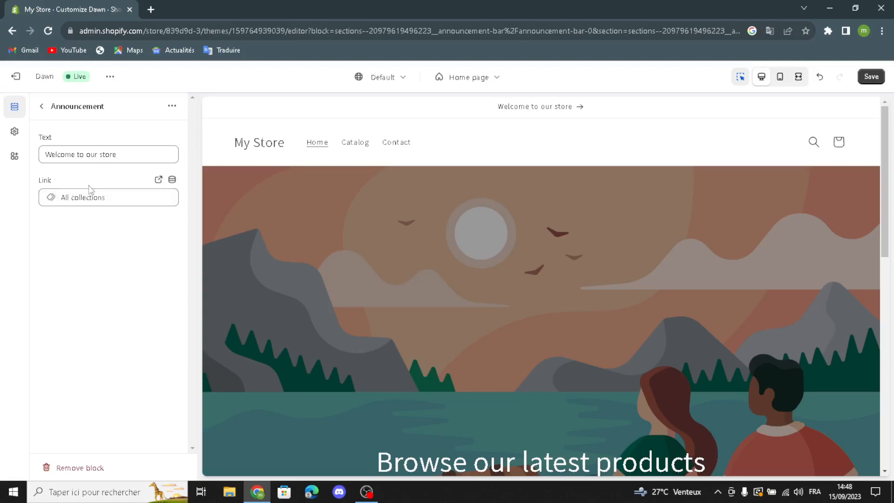
pyautogui.click(41, 109)
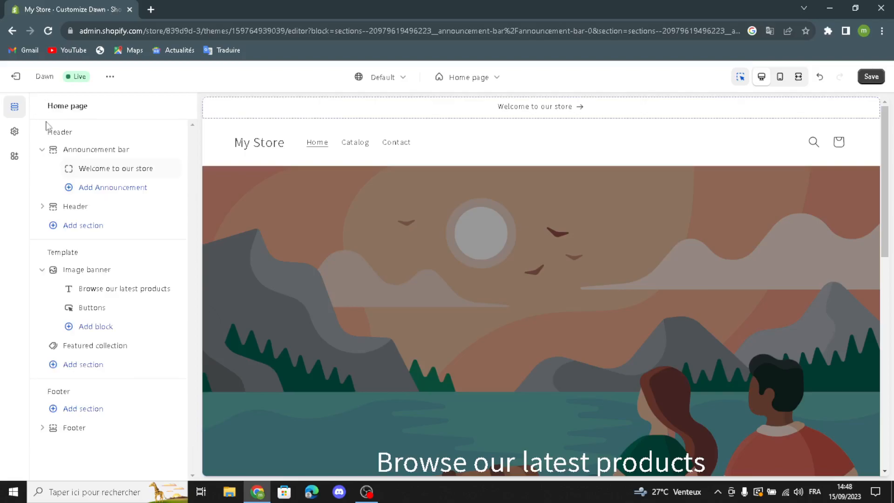
# - Set the Header section's desktop logo position to Top center
pyautogui.click(77, 210)
pyautogui.click(65, 153)
pyautogui.click(52, 178)
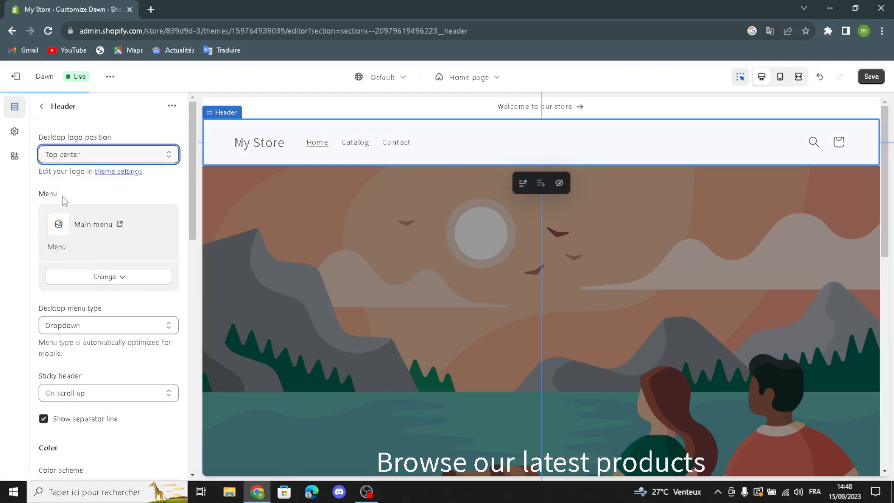
# - Choose Dropdown as the Header section's desktop menu type and check the sticky header options
pyautogui.scroll(-1, 73, 273)
pyautogui.click(67, 269)
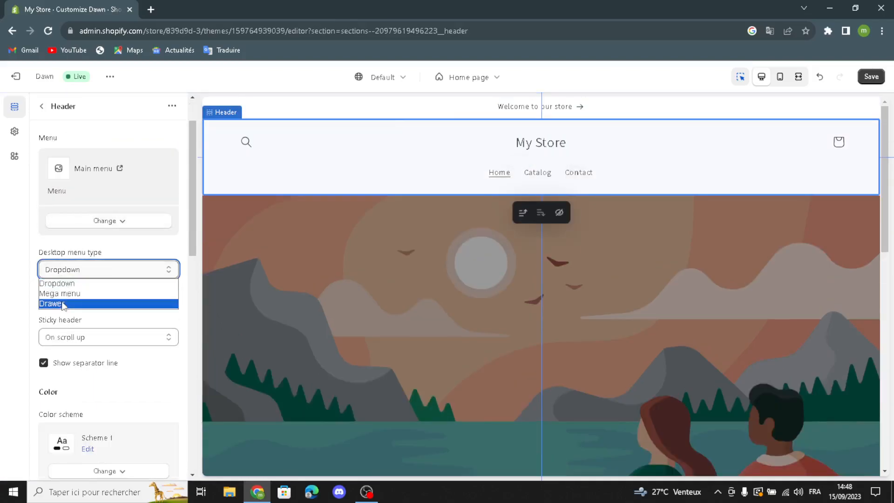
pyautogui.click(68, 284)
pyautogui.click(59, 338)
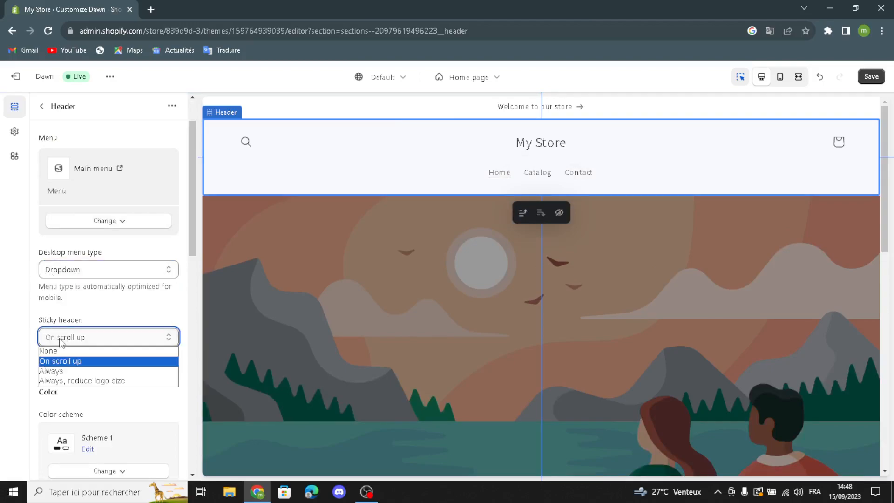
pyautogui.click(18, 325)
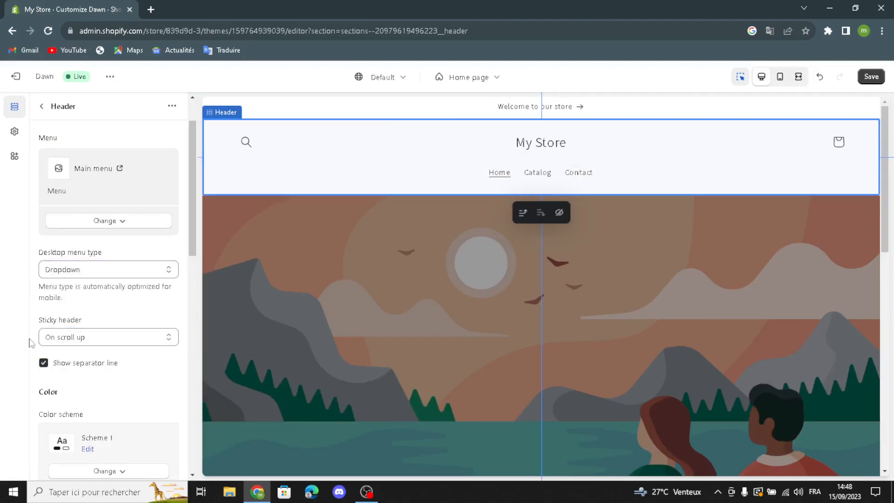
# - Review the header's color schemes, country and language selectors, and mobile logo position options
pyautogui.scroll(-1, 75, 362)
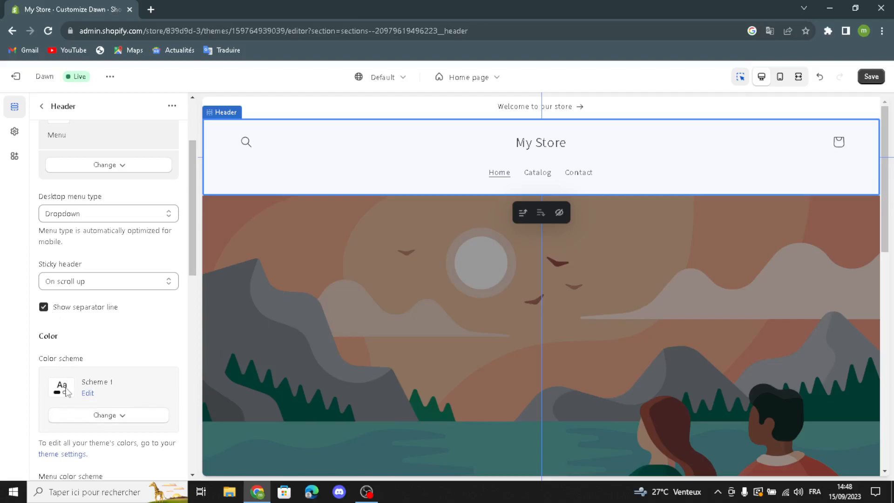
pyautogui.scroll(-4, 72, 368)
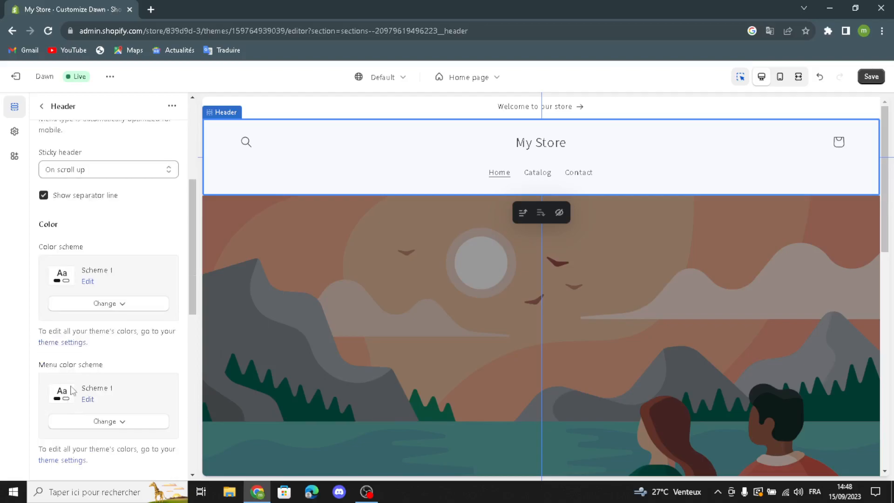
pyautogui.scroll(-4, 59, 403)
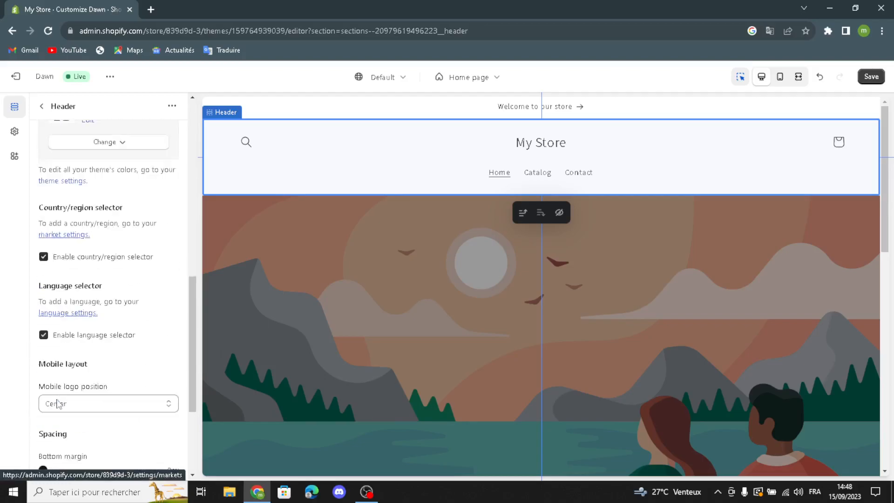
pyautogui.click(93, 345)
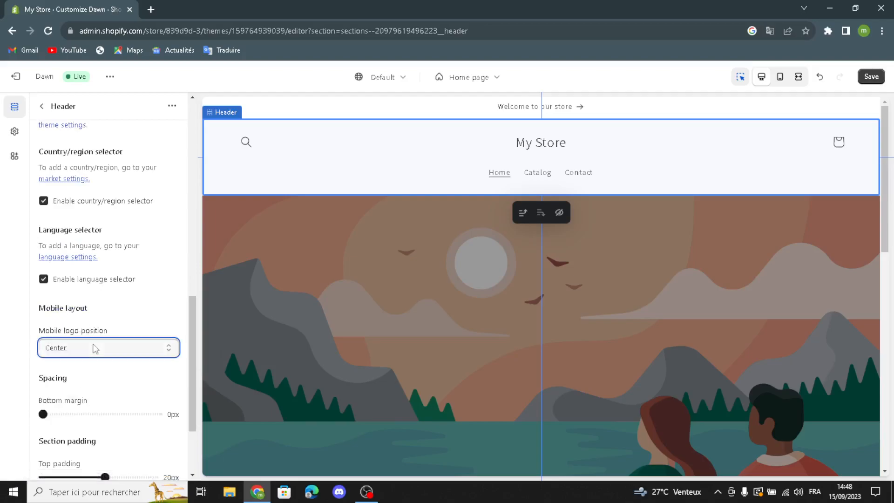
pyautogui.click(93, 344)
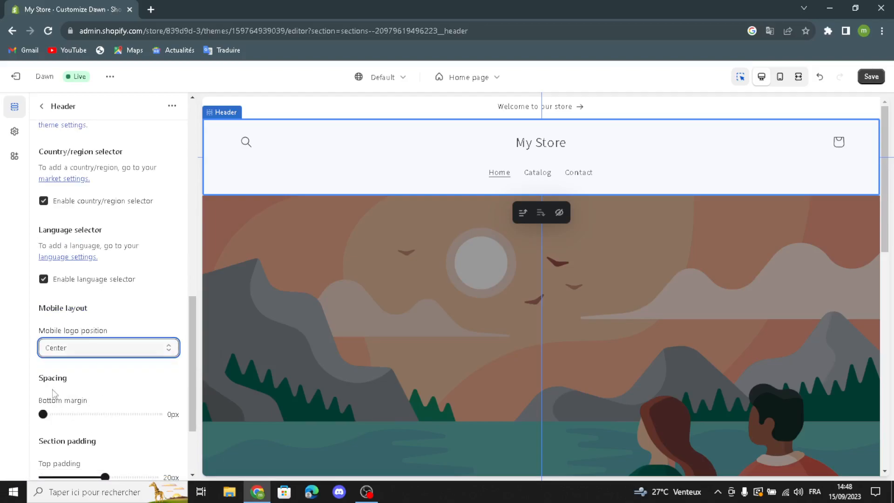
# - Expand the header's theme settings and examine the search suggestions, cart type, social media link and logo options
pyautogui.scroll(-2, 52, 396)
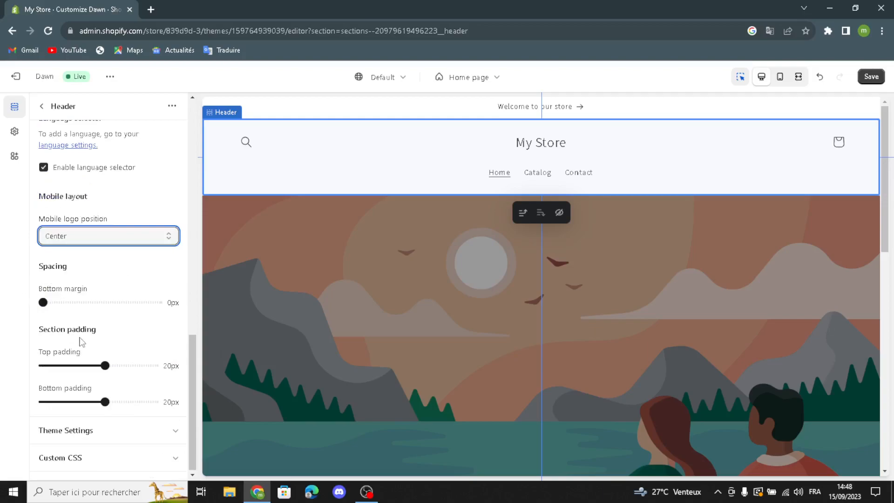
pyautogui.click(57, 426)
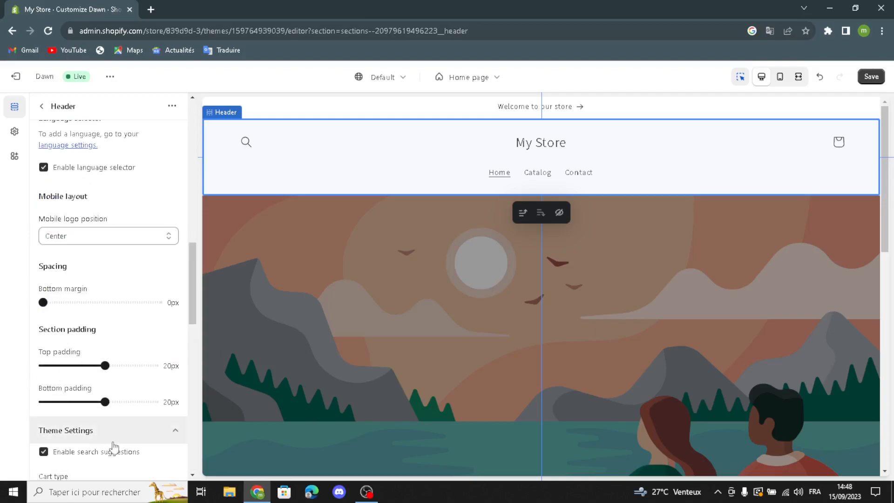
pyautogui.click(43, 452)
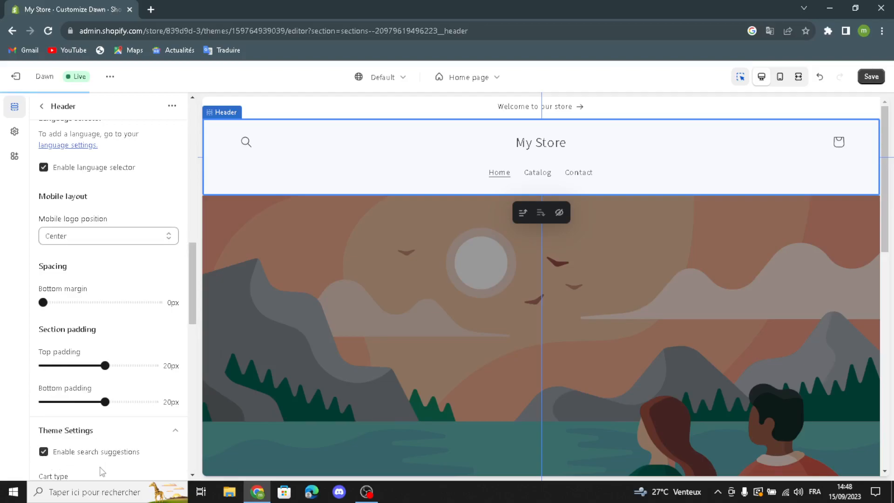
pyautogui.scroll(-6, 101, 463)
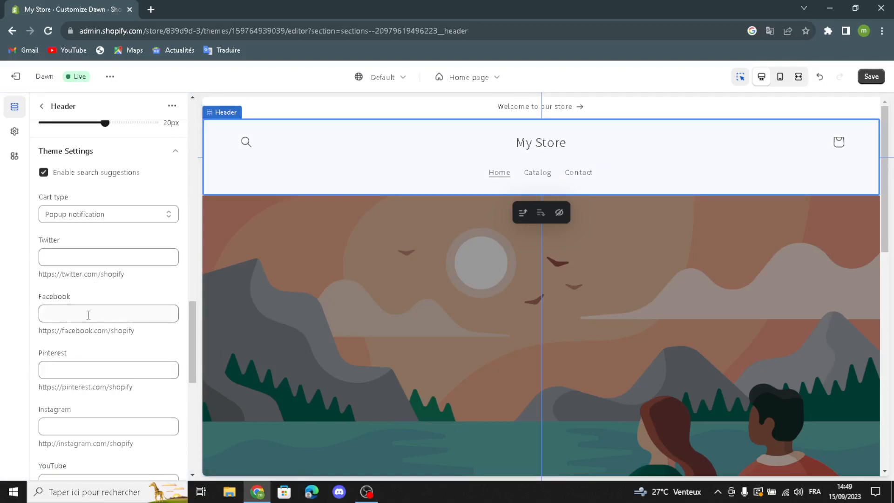
pyautogui.scroll(-2, 100, 365)
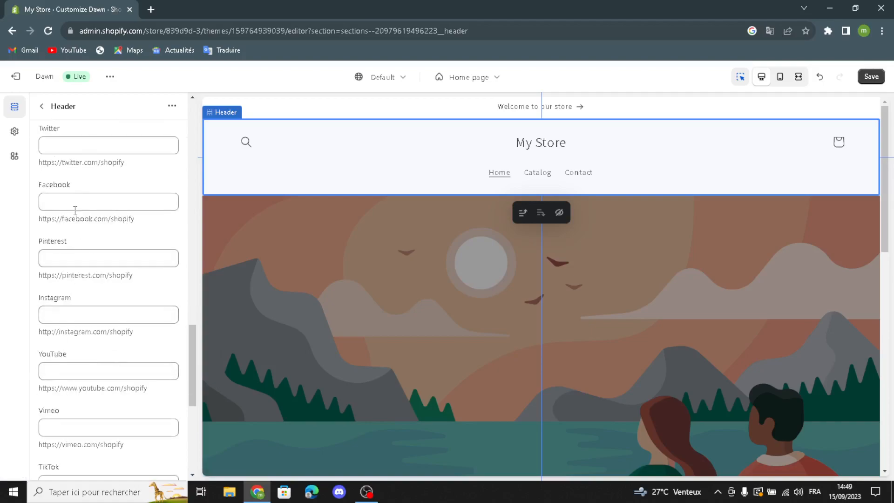
pyautogui.scroll(2, 74, 210)
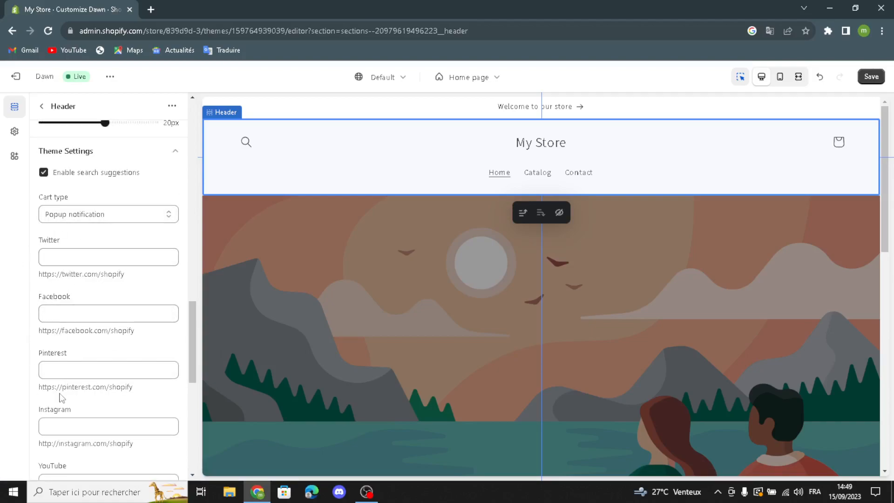
pyautogui.scroll(-3, 74, 345)
pyautogui.scroll(-5, 77, 345)
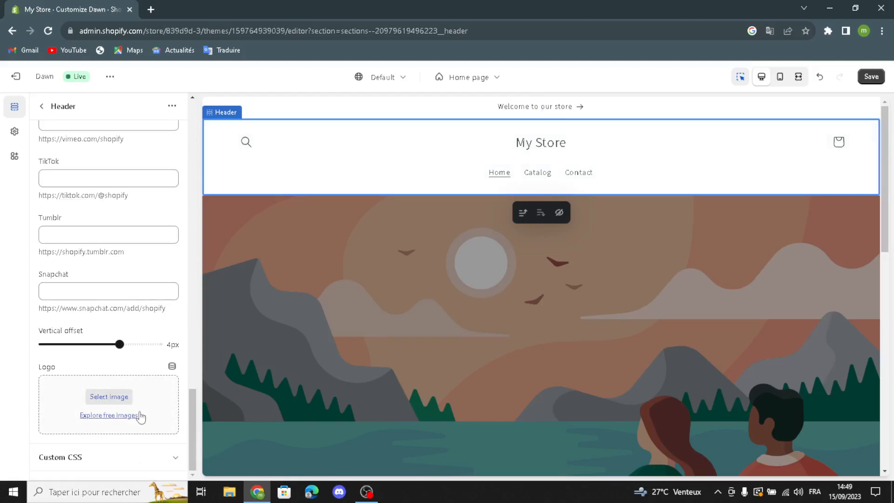
# - Open the header's logo image picker and search Google in a new browser tab for "virtual reality and augmented reality logo ideas"
pyautogui.click(110, 398)
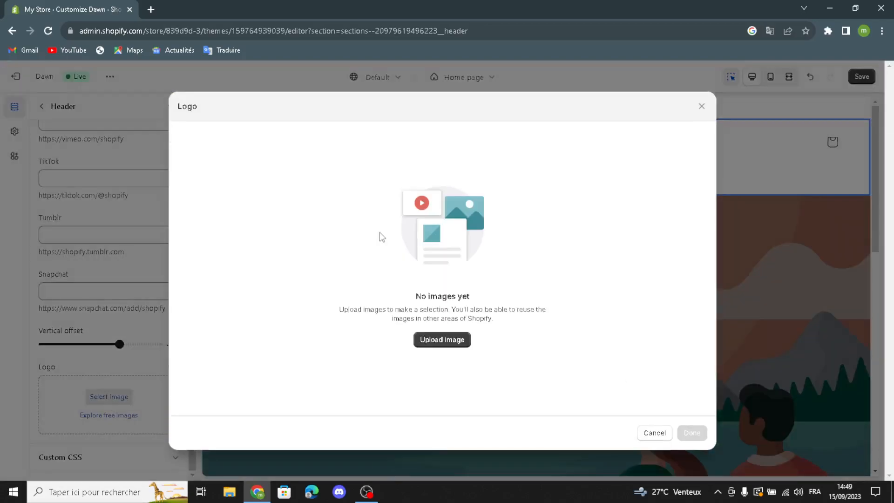
pyautogui.click(151, 10)
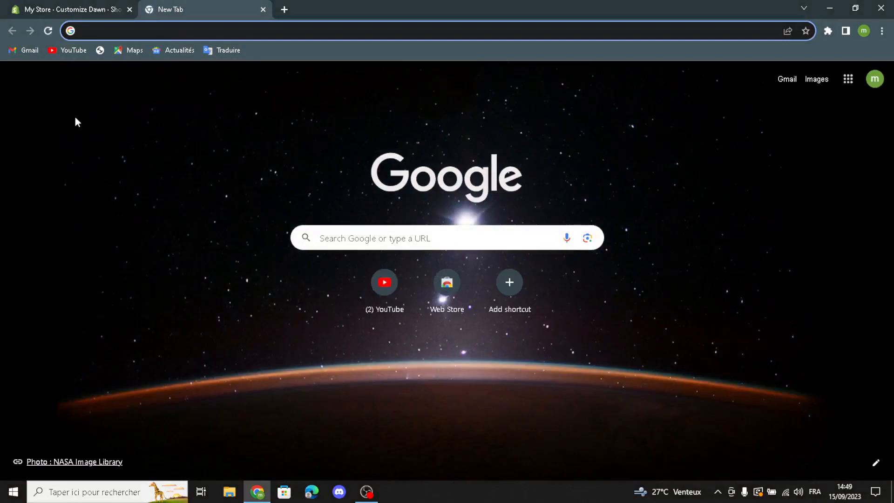
pyautogui.write('é')
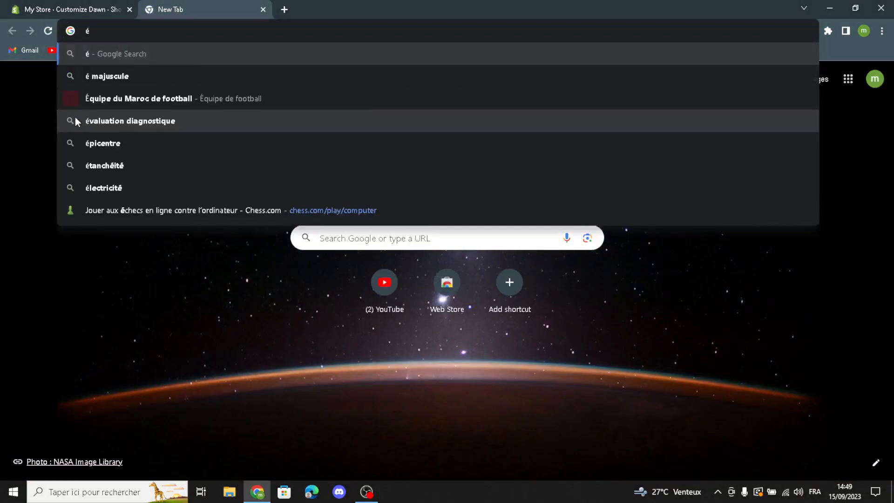
pyautogui.press('BackSpace')
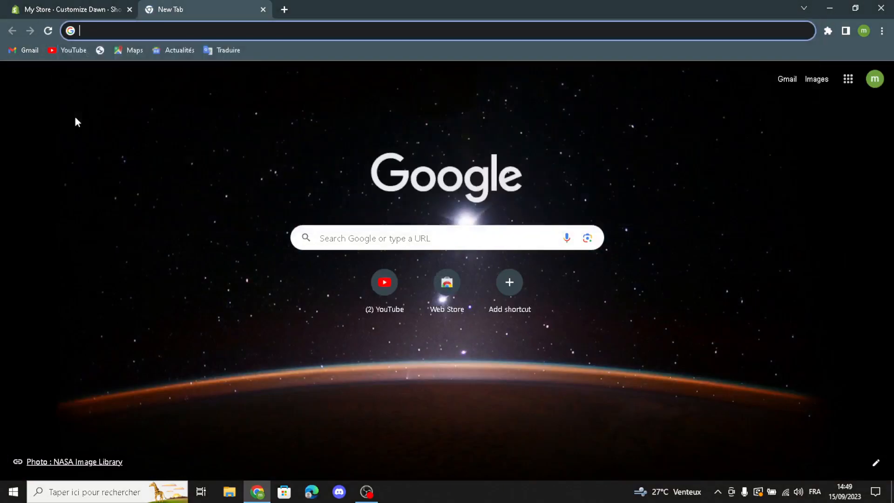
pyautogui.write('virtual rea')
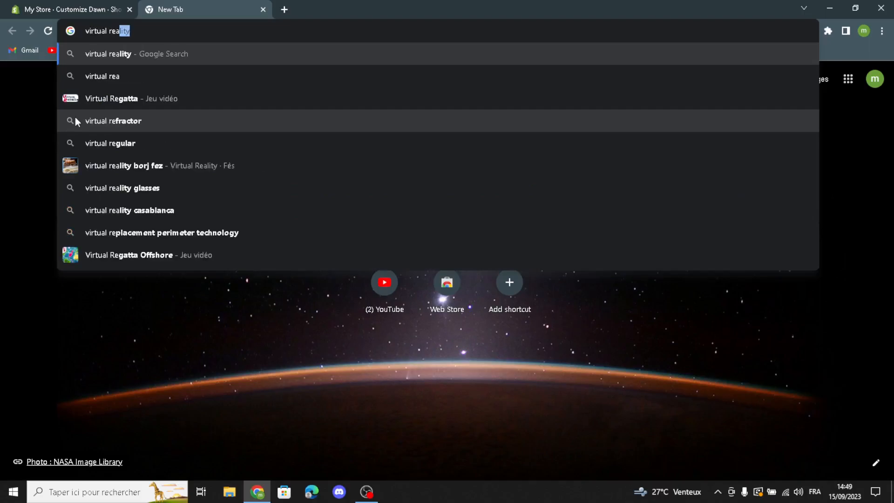
pyautogui.write('lity and au')
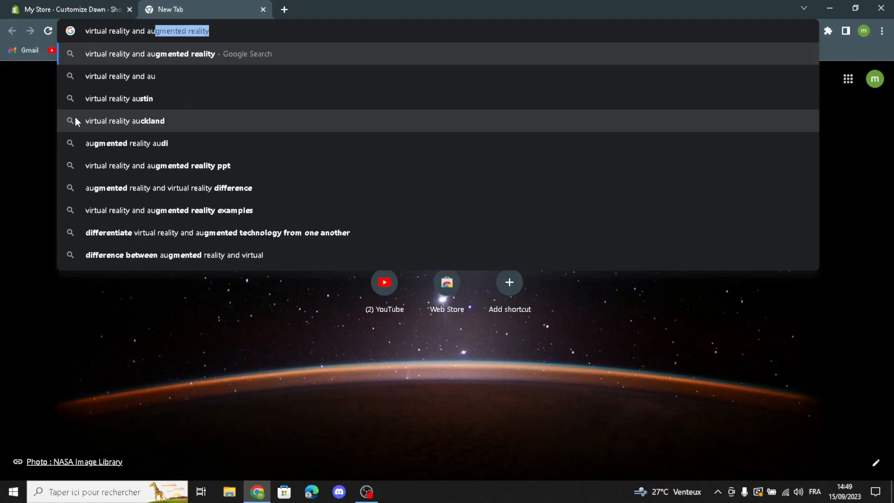
pyautogui.write('gm')
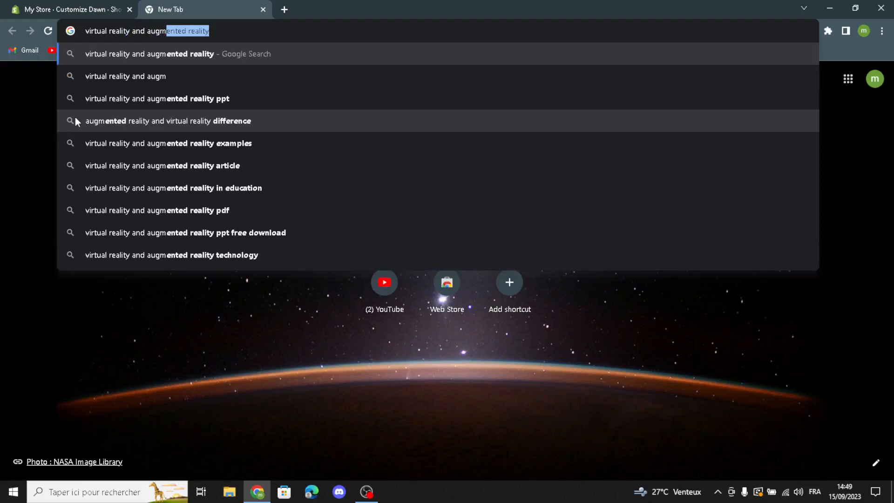
pyautogui.click(253, 34)
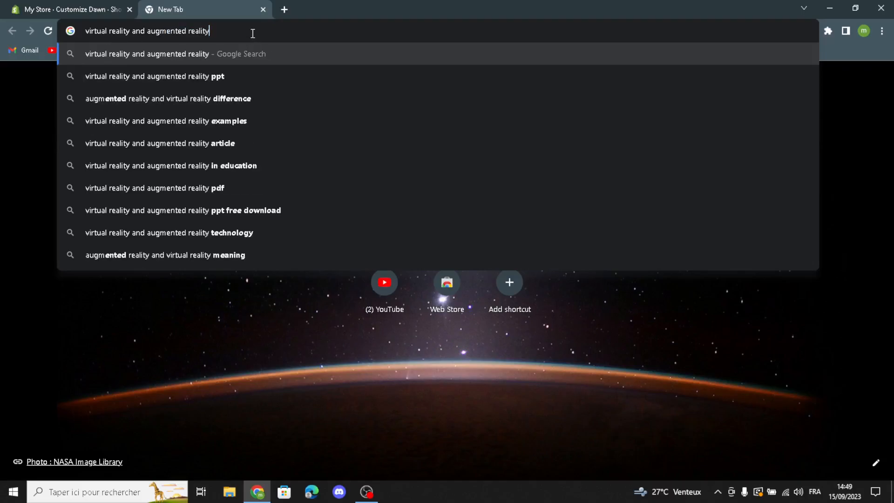
pyautogui.write('l')
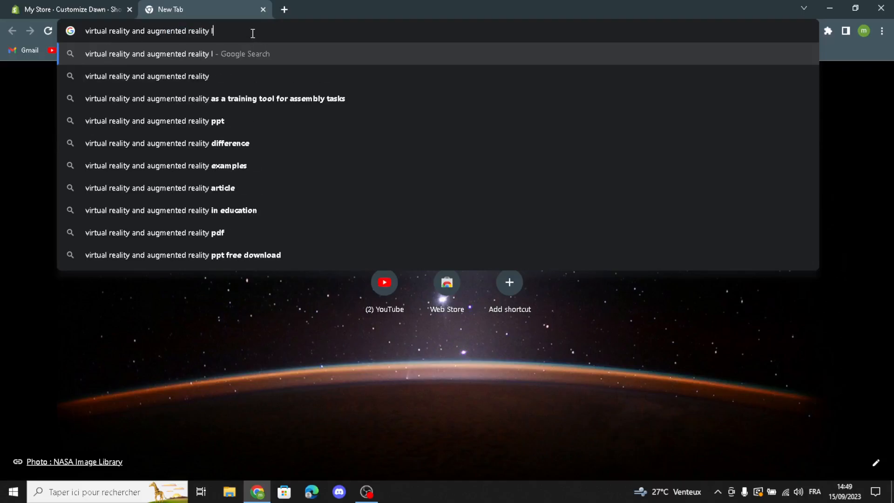
pyautogui.write('ogo ideas')
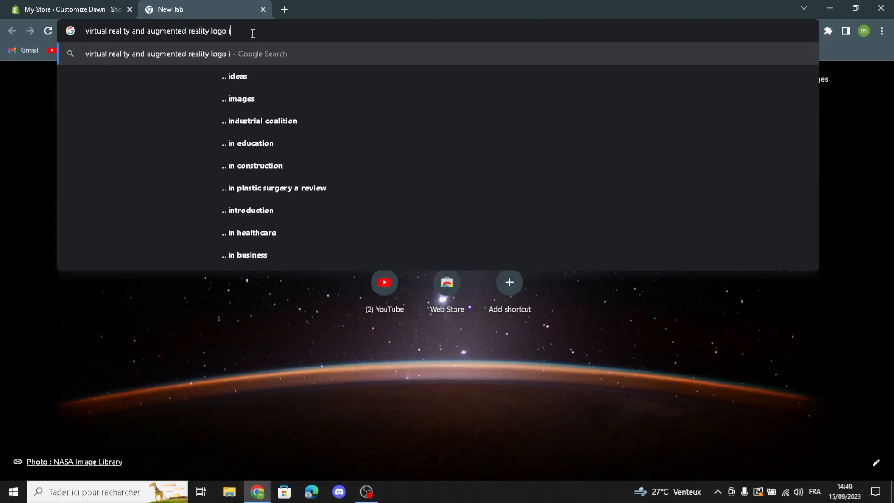
pyautogui.press('Return')
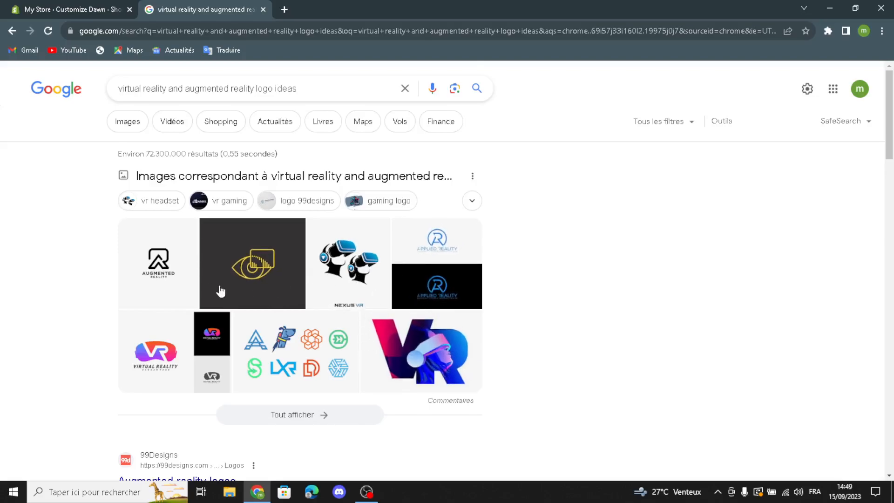
# - Upload the black "Augmented Reality" logo from the Google image results to the store library and apply it as the header logo
pyautogui.moveTo(159, 260); pyautogui.dragTo(552, 344)
pyautogui.click(551, 344)
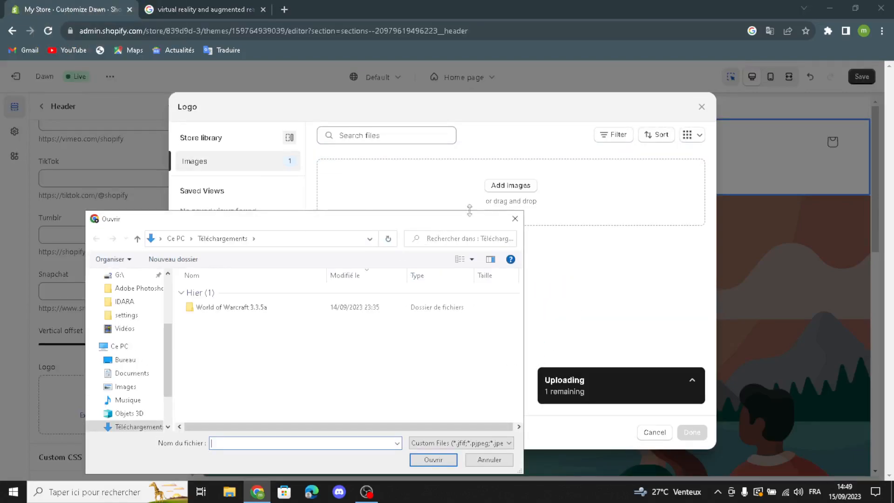
pyautogui.click(520, 218)
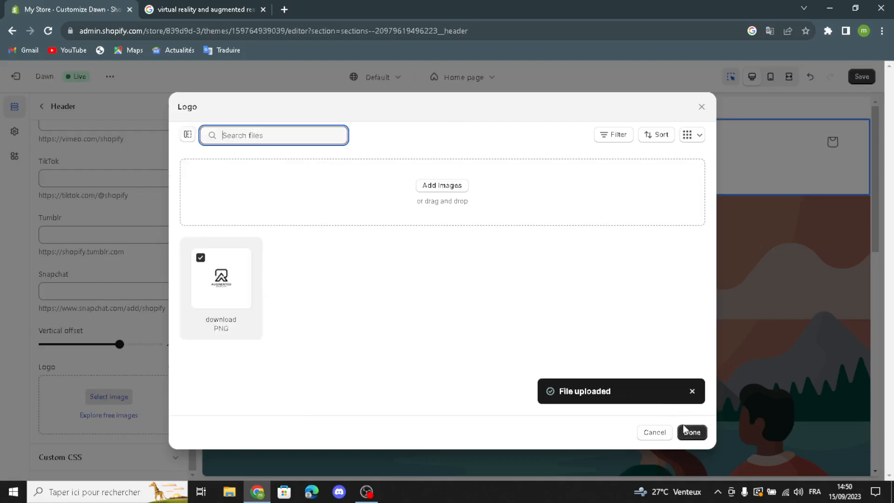
pyautogui.click(692, 432)
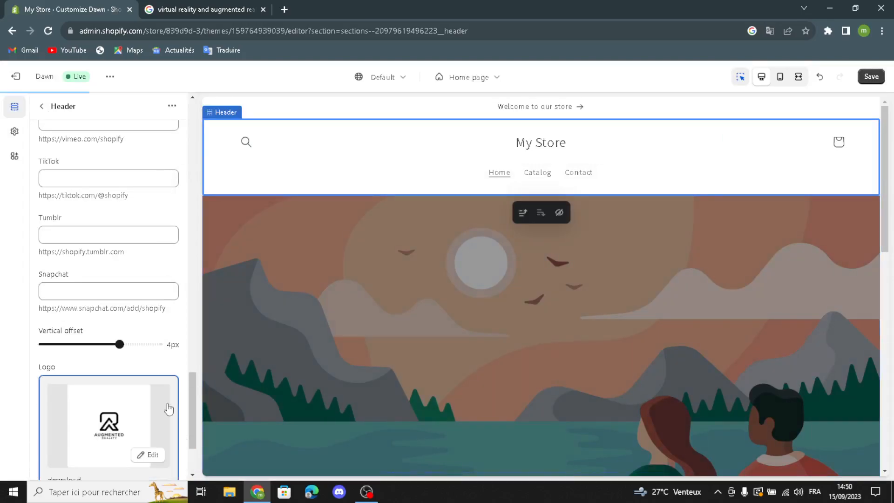
pyautogui.scroll(-2, 168, 413)
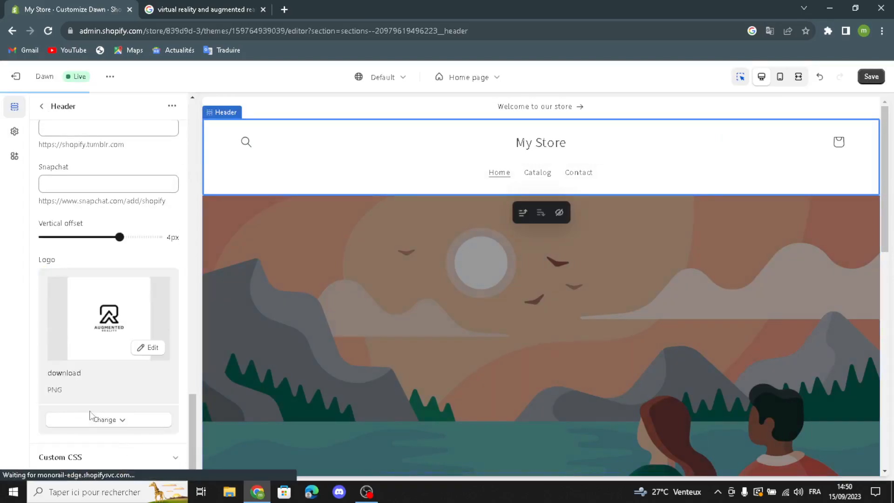
pyautogui.scroll(1, 66, 207)
pyautogui.scroll(-1, 69, 387)
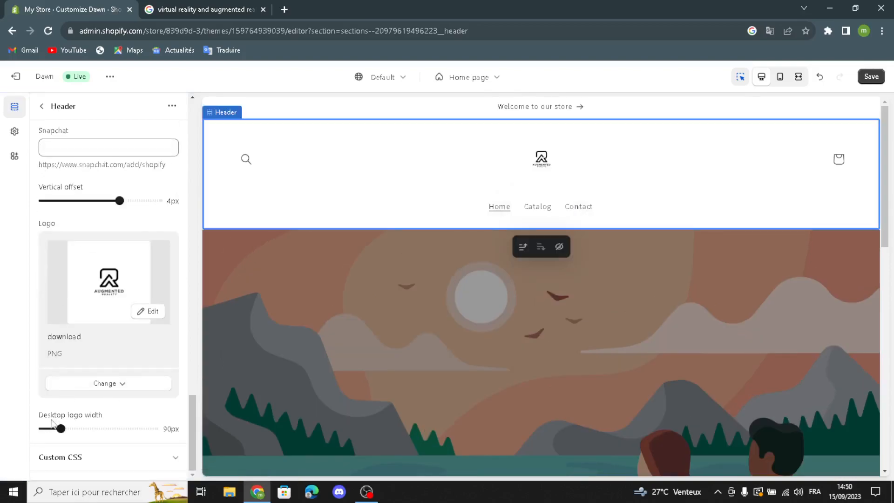
# - Return to the home page section list and open the Image banner section's settings
pyautogui.click(42, 107)
pyautogui.moveTo(132, 290)
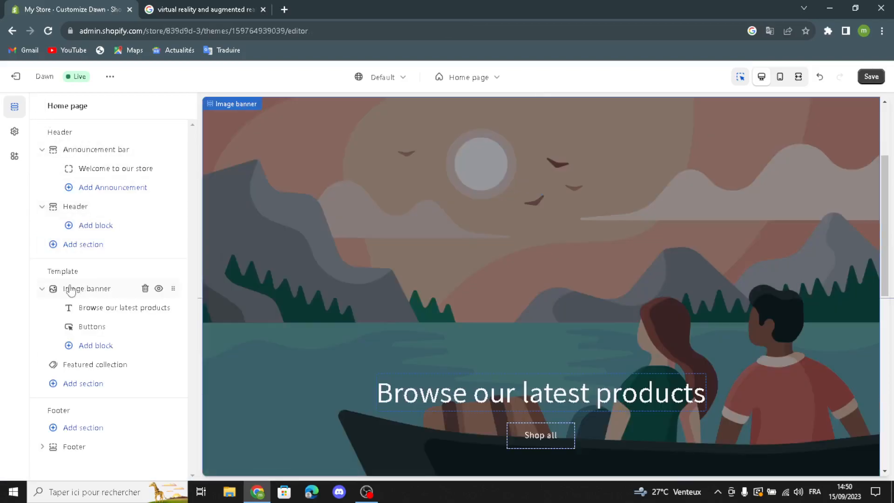
pyautogui.click(70, 289)
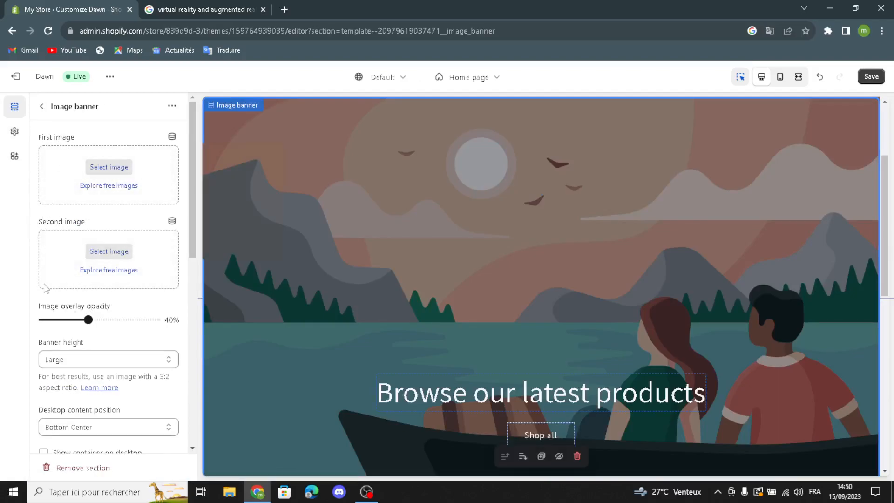
# - Switch to the Google tab and change the search to "virtual reality and augmented reality", showing image results
pyautogui.click(209, 9)
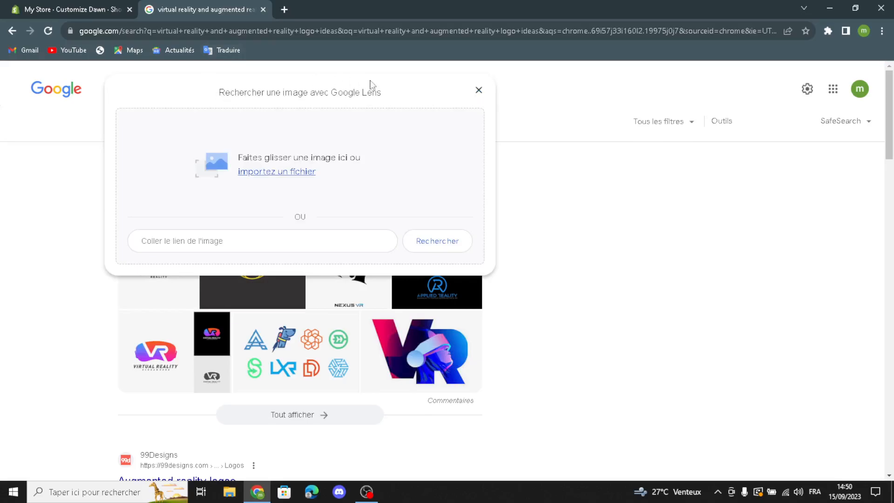
pyautogui.click(477, 91)
pyautogui.moveTo(298, 88); pyautogui.dragTo(255, 99)
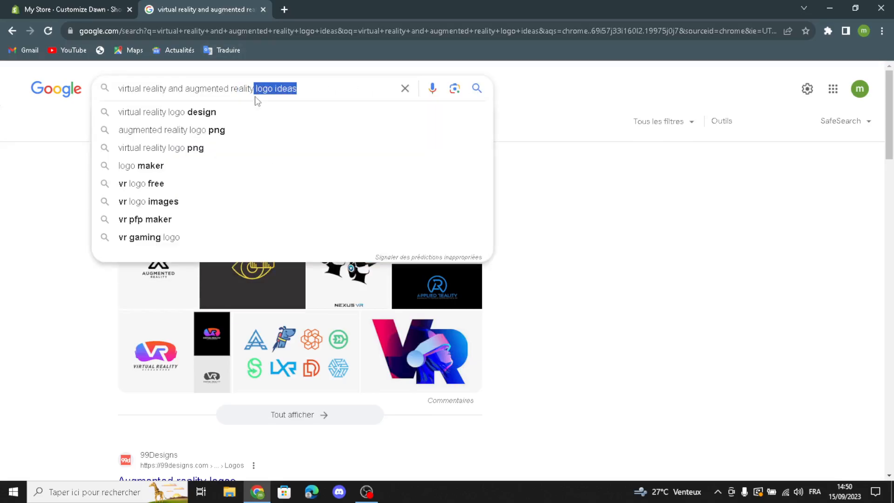
pyautogui.press('BackSpace')
pyautogui.press('Return')
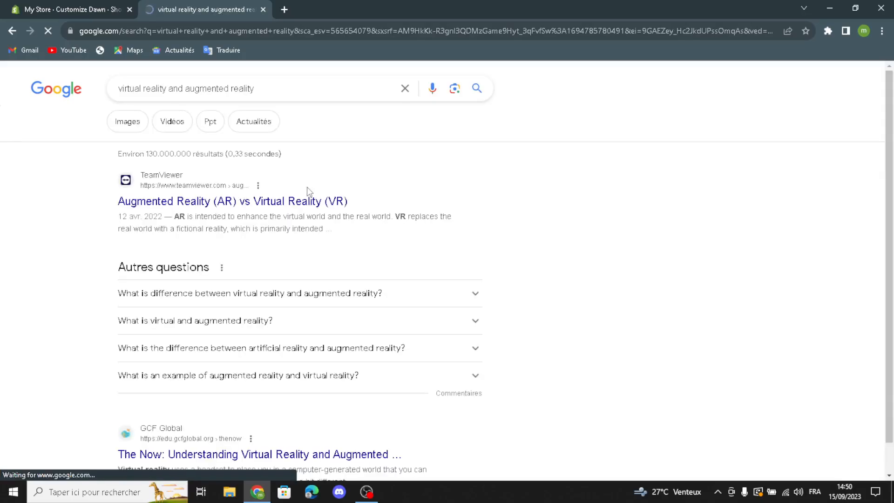
pyautogui.click(123, 131)
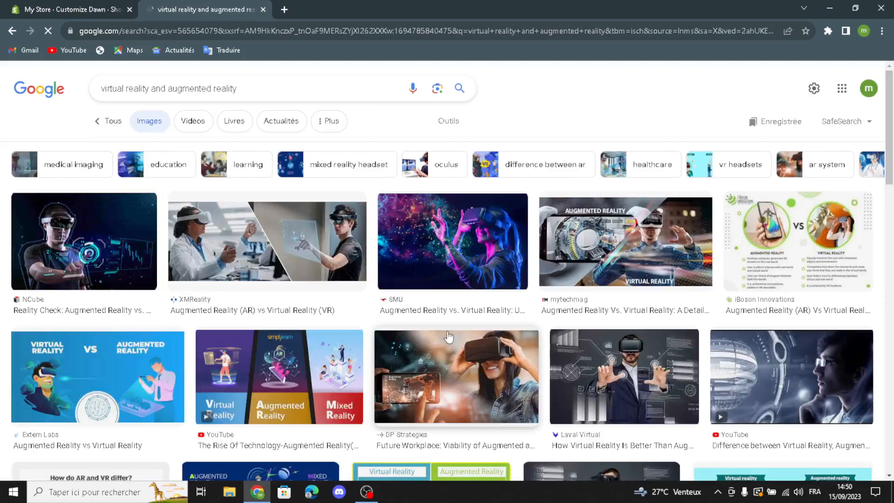
# - Place the SMU picture of a woman wearing VR goggles from the image results as the Image banner's first image
pyautogui.scroll(-2, 447, 336)
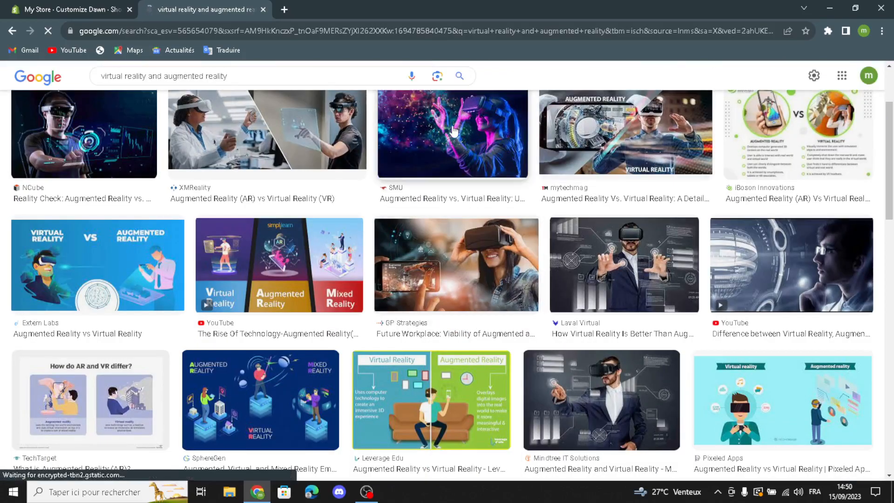
pyautogui.click(468, 160)
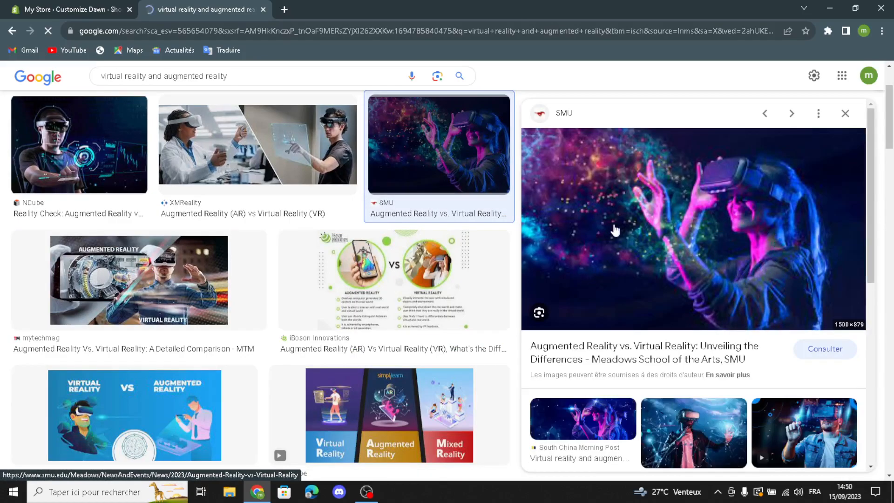
pyautogui.moveTo(615, 229); pyautogui.dragTo(106, 180)
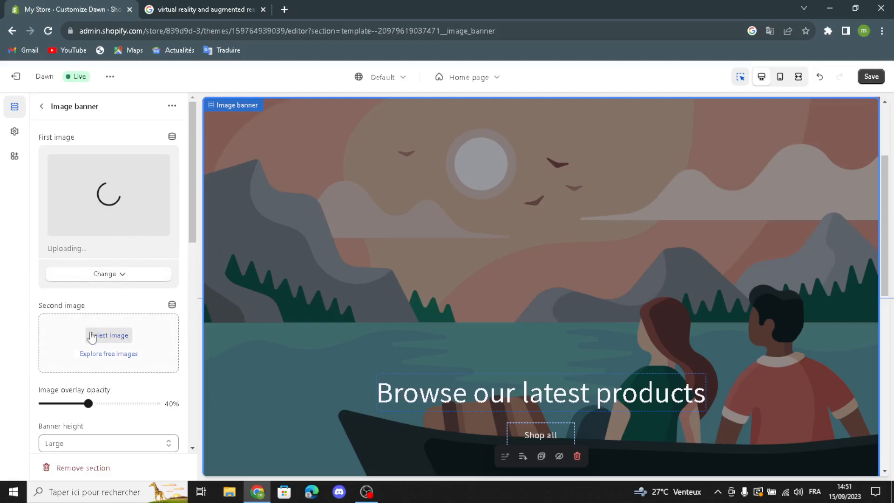
pyautogui.scroll(-1, 103, 382)
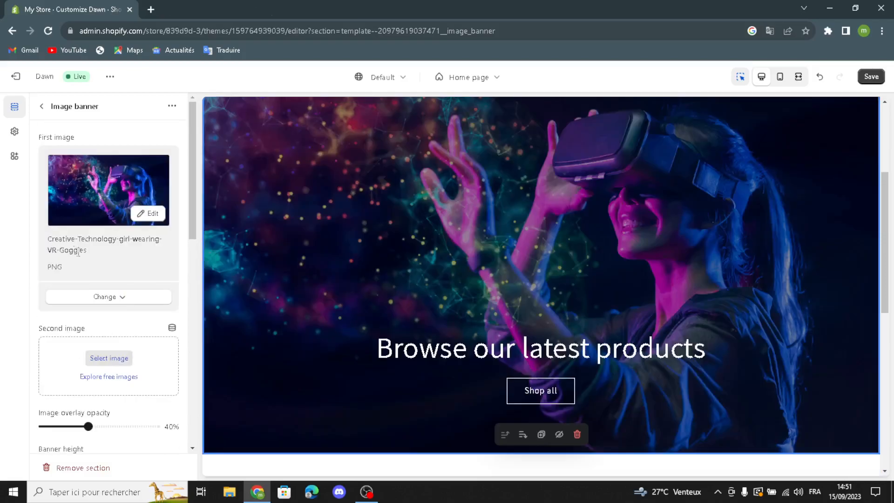
# - Enable Show container on desktop for the image banner and check its banner height, desktop content position and alignment options
pyautogui.scroll(-1, 61, 309)
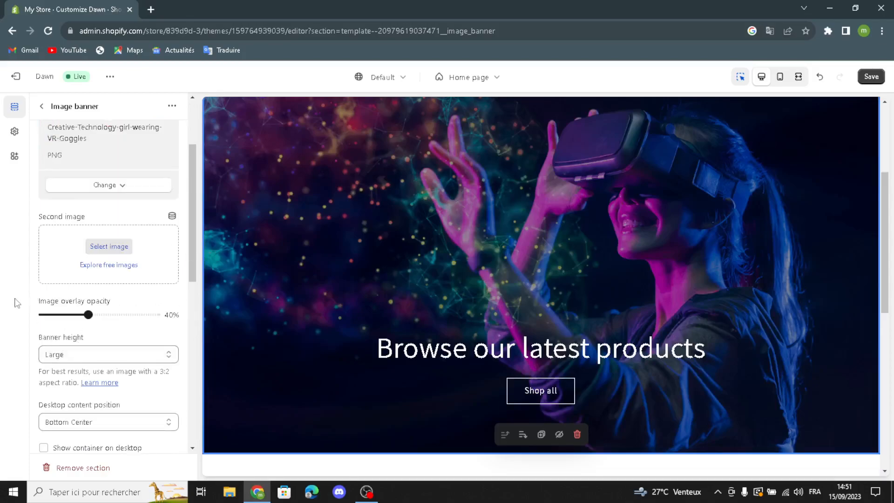
pyautogui.click(76, 354)
pyautogui.click(79, 354)
pyautogui.click(75, 421)
pyautogui.click(75, 421)
pyautogui.scroll(-1, 100, 412)
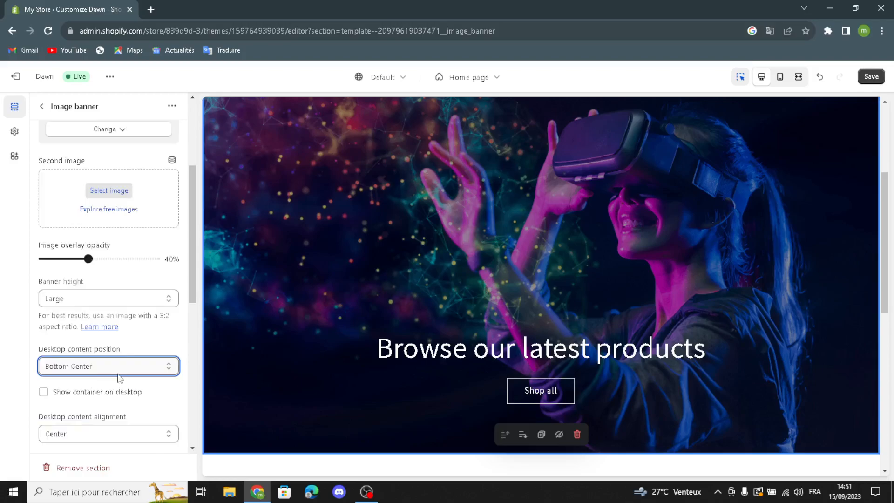
pyautogui.click(42, 392)
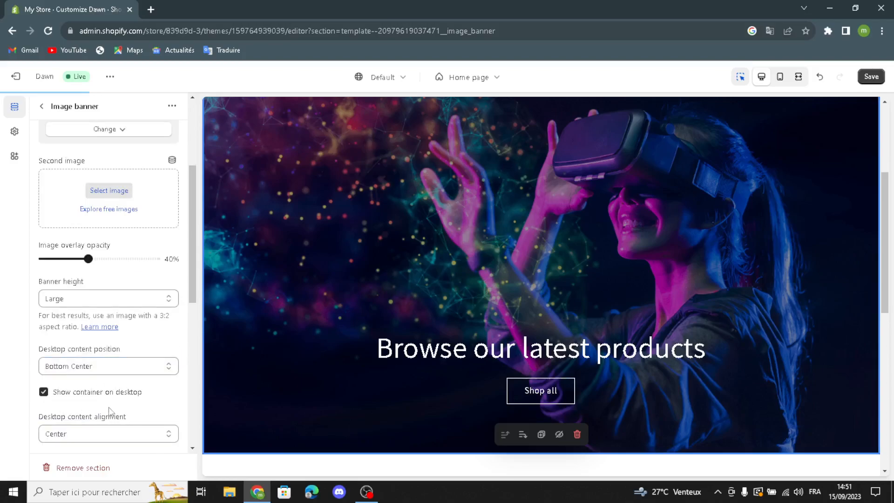
pyautogui.scroll(-1, 70, 395)
pyautogui.click(78, 383)
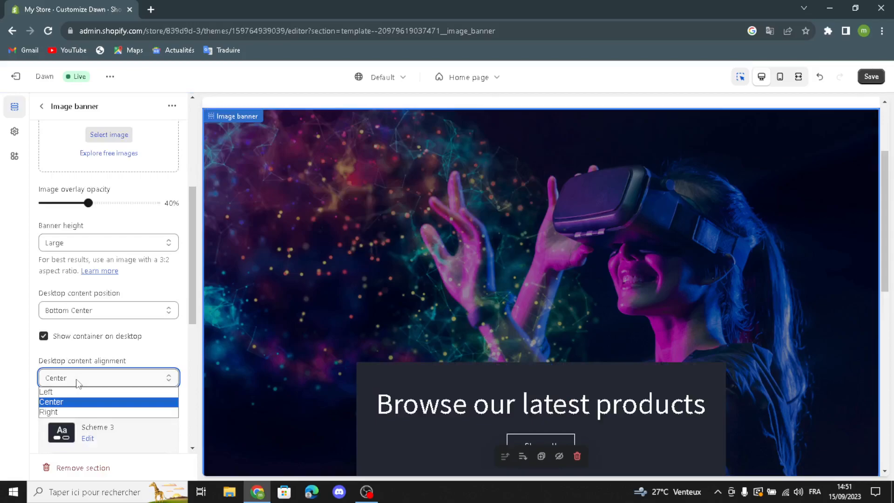
pyautogui.click(78, 383)
# - Enable Stack images on mobile and Show container on mobile in the image banner's mobile layout
pyautogui.scroll(-3, 107, 405)
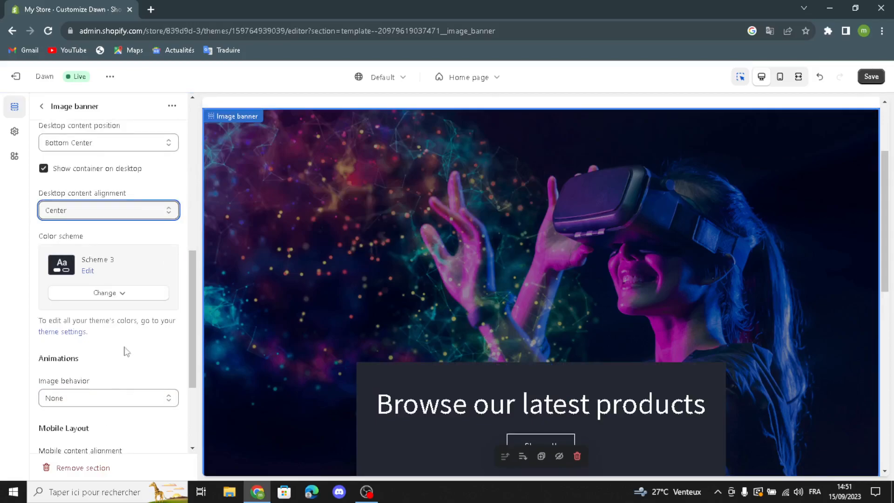
pyautogui.scroll(-1, 51, 369)
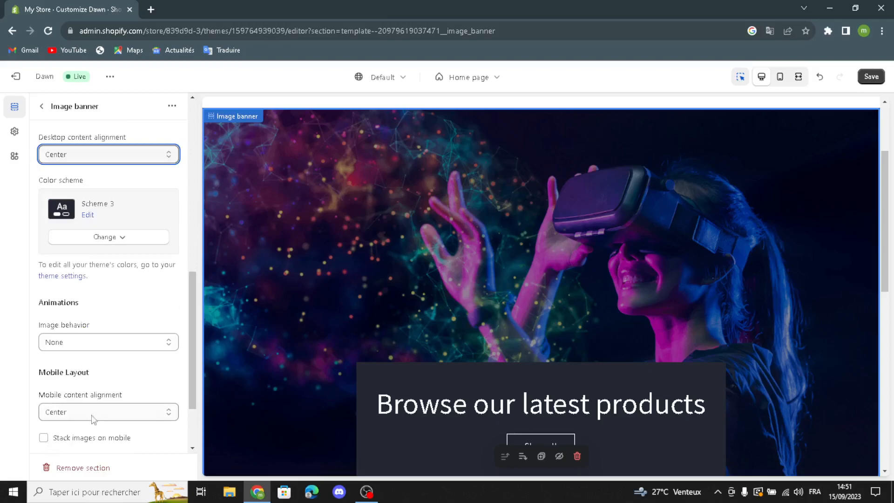
pyautogui.scroll(-1, 100, 414)
pyautogui.click(42, 382)
pyautogui.rightClick(42, 382)
pyautogui.click(69, 396)
pyautogui.click(43, 406)
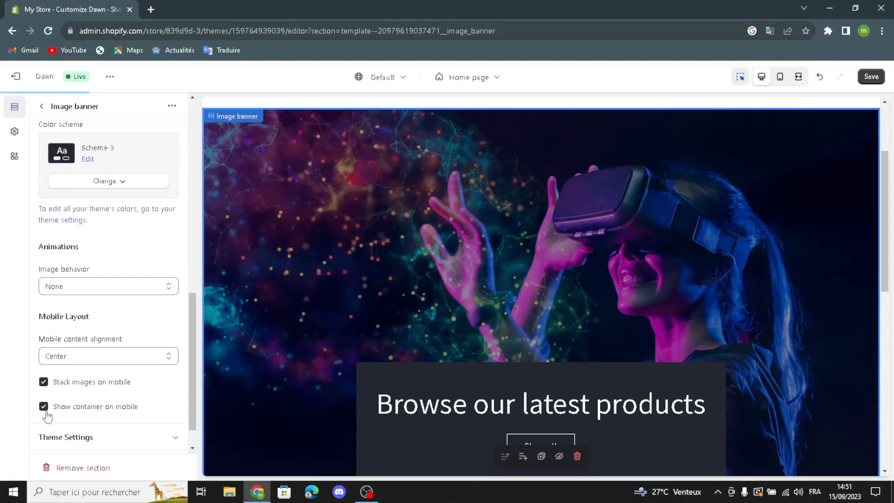
# - Generate banner heading suggestions about "augmented reality" in Expert tone and apply "Discover the Future of Shopping with Augmented Reality."
pyautogui.click(42, 106)
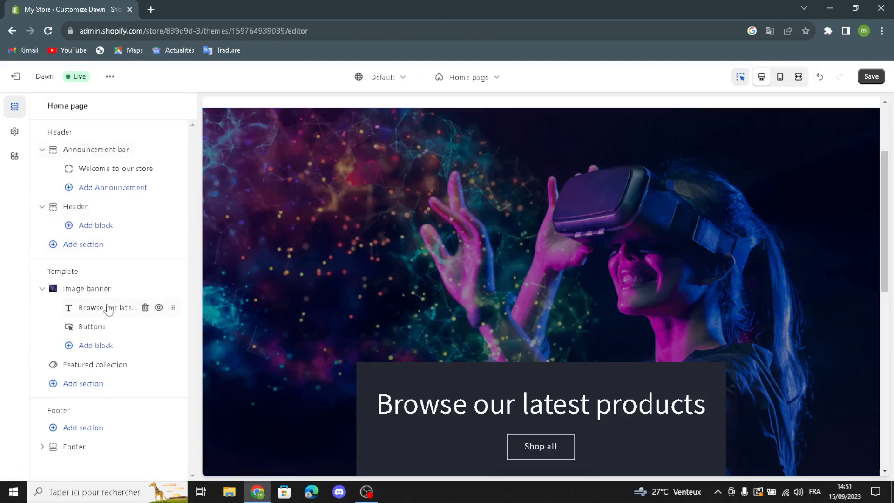
pyautogui.click(108, 308)
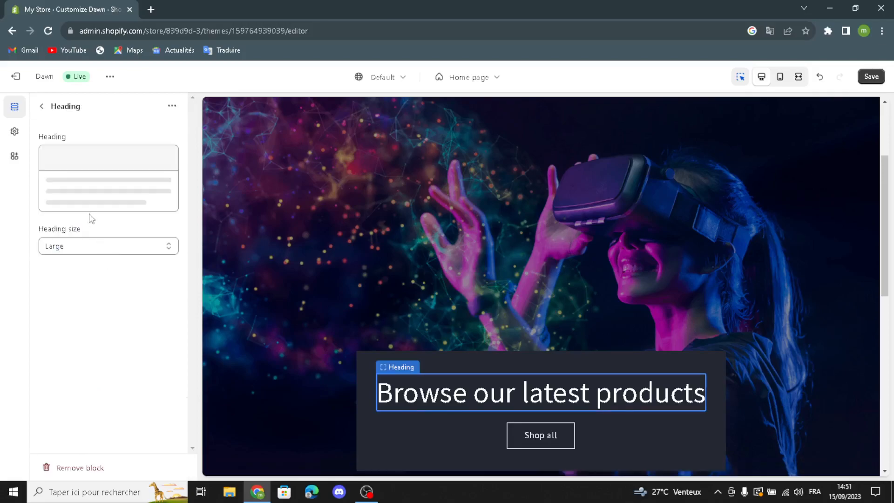
pyautogui.click(56, 159)
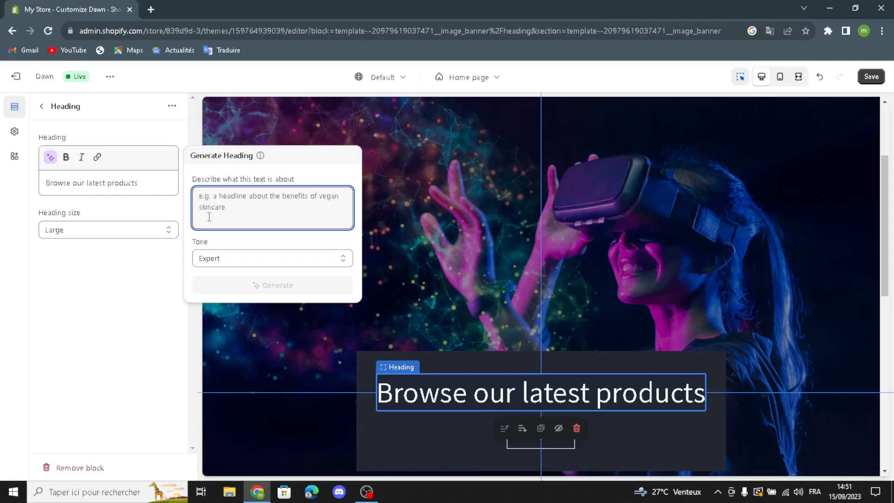
pyautogui.write('a')
pyautogui.press('BackSpace')
pyautogui.write('virt')
pyautogui.press('BackSpace')
pyautogui.press('BackSpace')
pyautogui.press('BackSpace')
pyautogui.press('BackSpace')
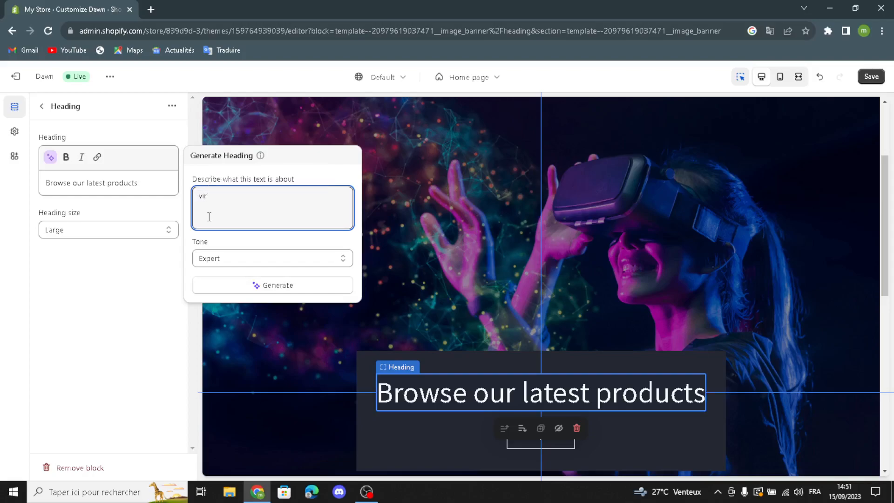
pyautogui.write('aug')
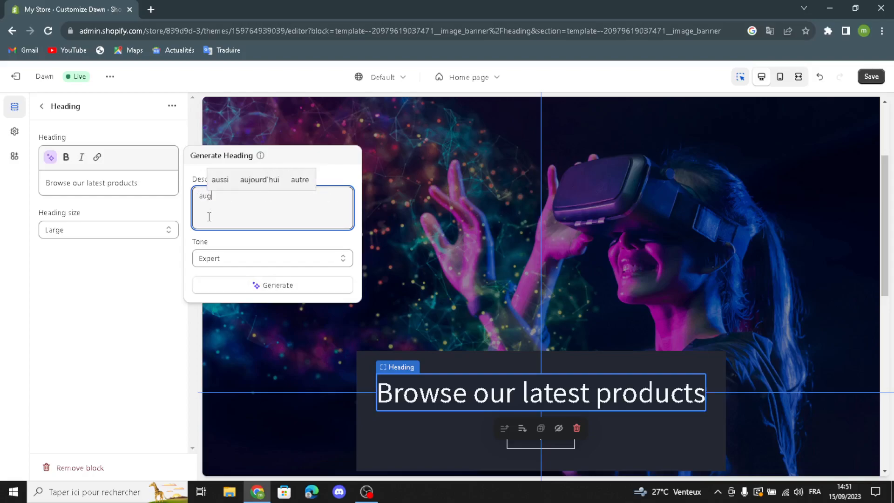
pyautogui.write('mented ')
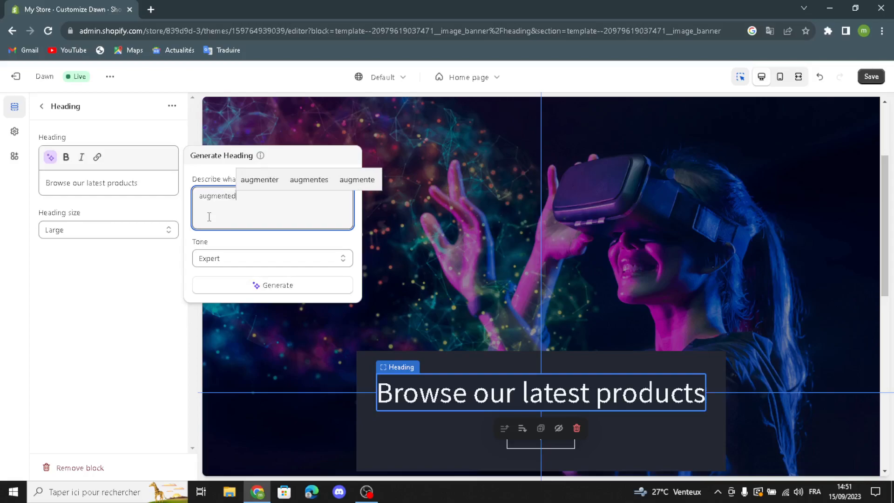
pyautogui.write('reality')
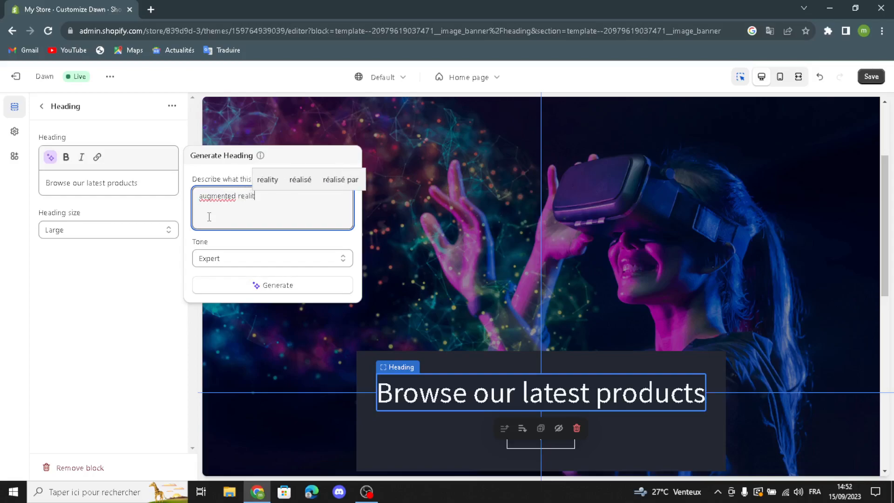
pyautogui.click(202, 285)
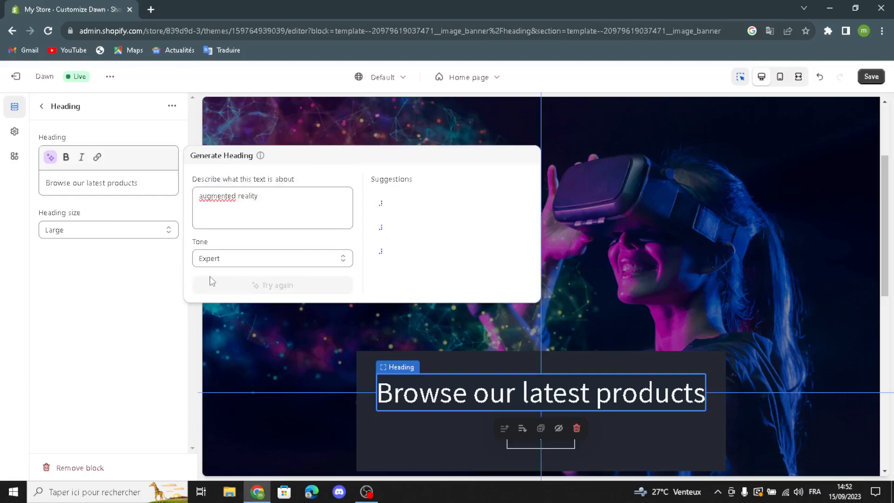
pyautogui.click(388, 203)
# - Reduce the image banner's heading size by one level
pyautogui.click(86, 241)
pyautogui.click(84, 241)
pyautogui.click(83, 242)
pyautogui.click(76, 271)
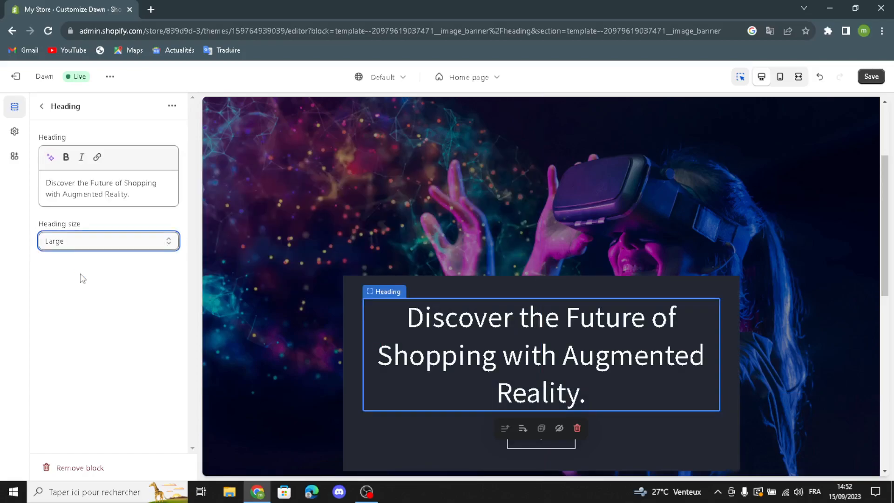
# - Open the image banner's Buttons block, review its label and link settings, and return to the section list
pyautogui.click(41, 106)
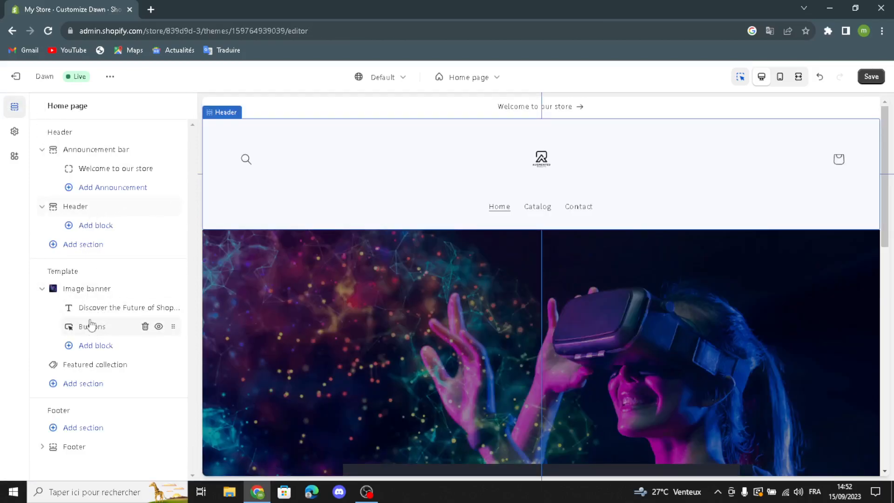
pyautogui.click(91, 328)
pyautogui.click(71, 155)
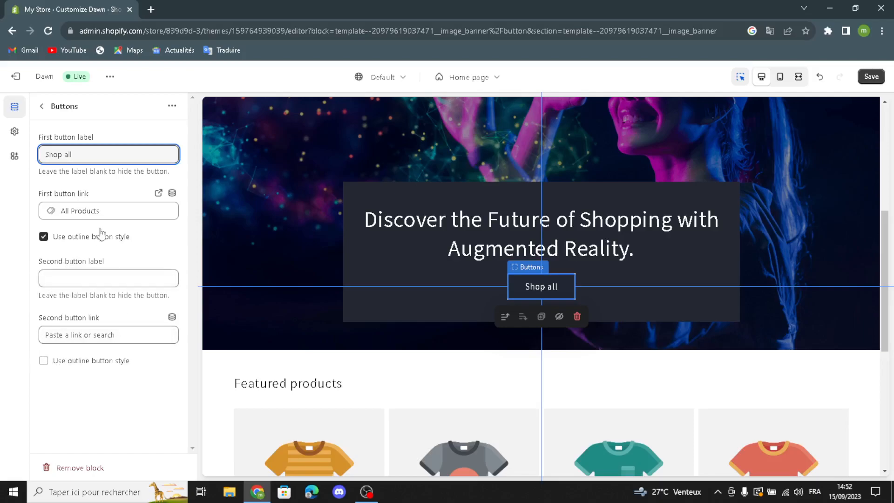
pyautogui.click(39, 107)
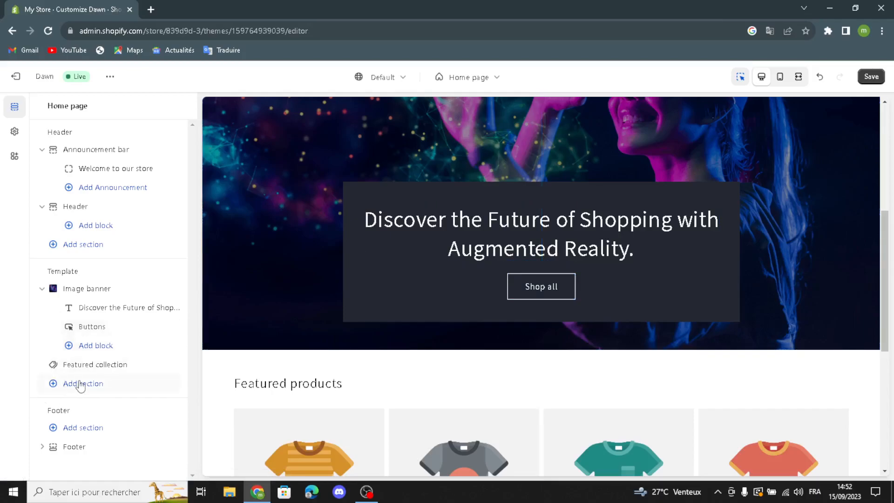
# - Browse the sections that can be added to the home page template and close the list without adding one
pyautogui.click(53, 384)
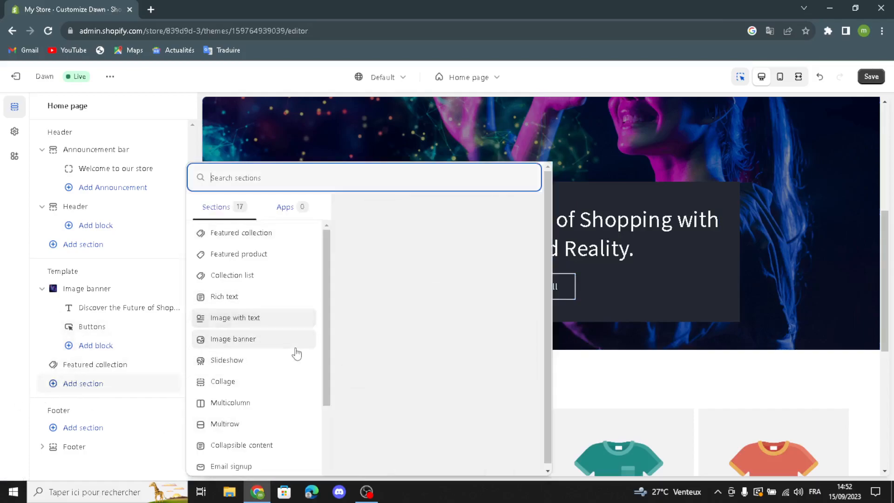
pyautogui.scroll(-2, 265, 343)
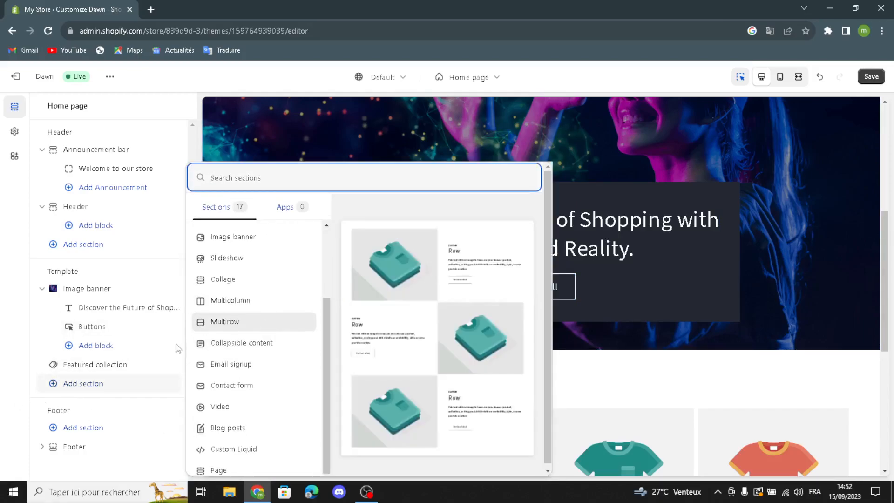
pyautogui.click(2, 334)
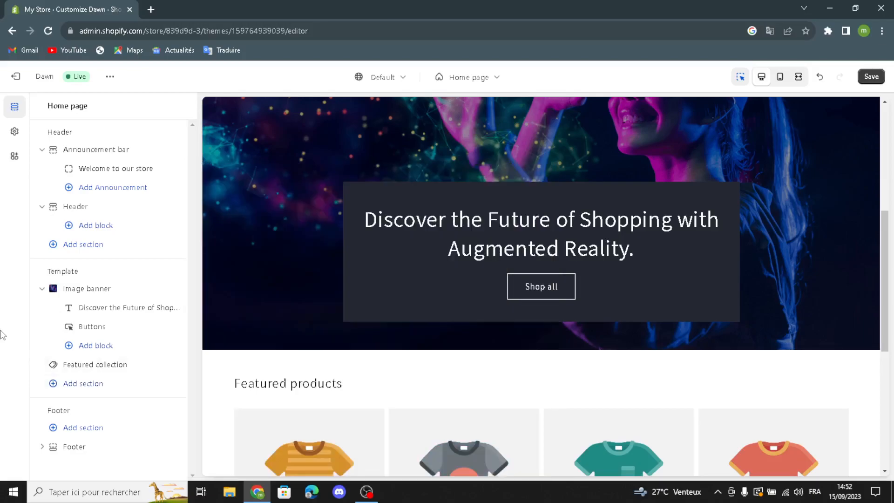
# - Generate Featured collection heading suggestions about "augmented reality" and apply "Discover the Power of Augmented Reality in Shopping."
pyautogui.click(69, 366)
pyautogui.click(49, 160)
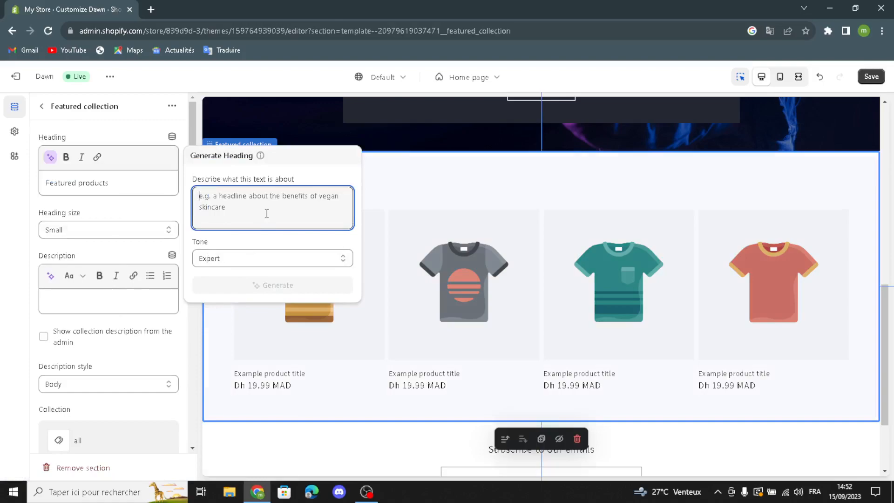
pyautogui.write('au')
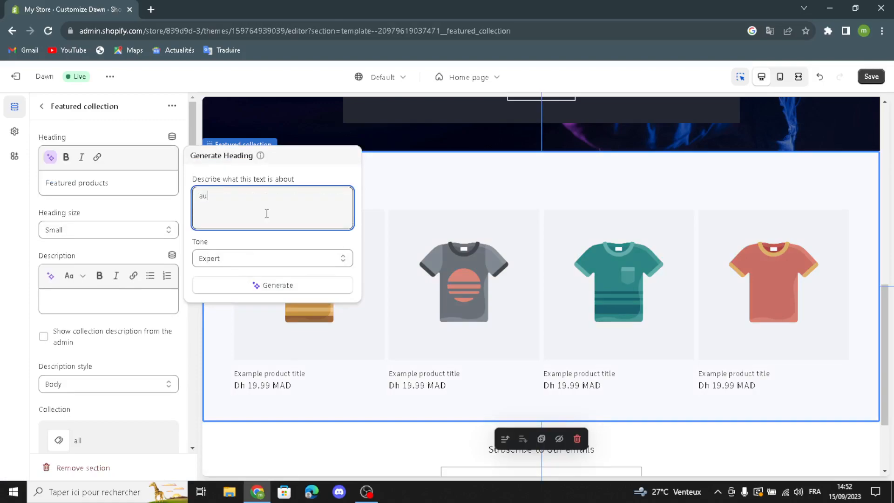
pyautogui.write('gmented reality')
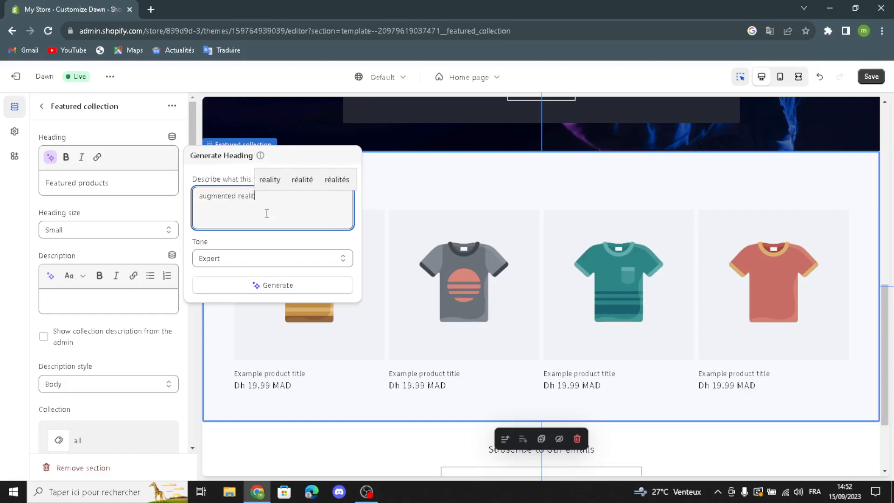
pyautogui.click(260, 292)
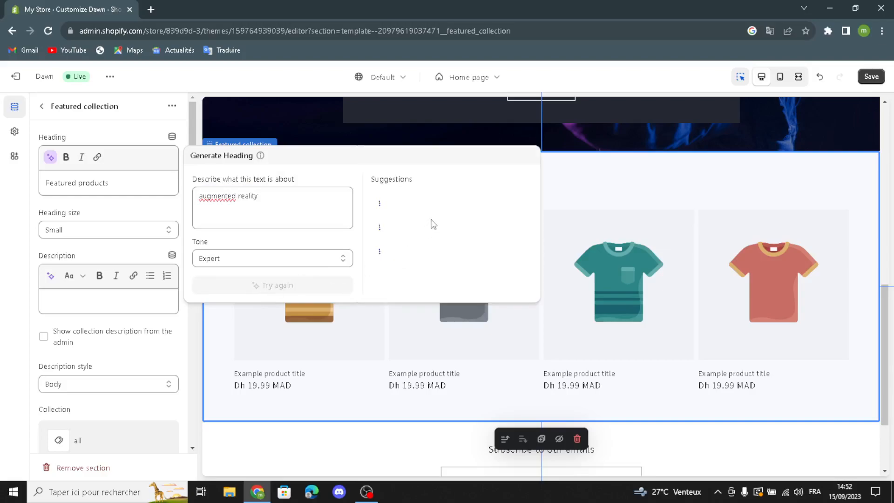
pyautogui.click(449, 208)
# - Set the Featured collection heading size to Medium and apply the generated "augmented reality" description beginning "Experience the future with our cutting-edge augmented reality products."
pyautogui.click(82, 239)
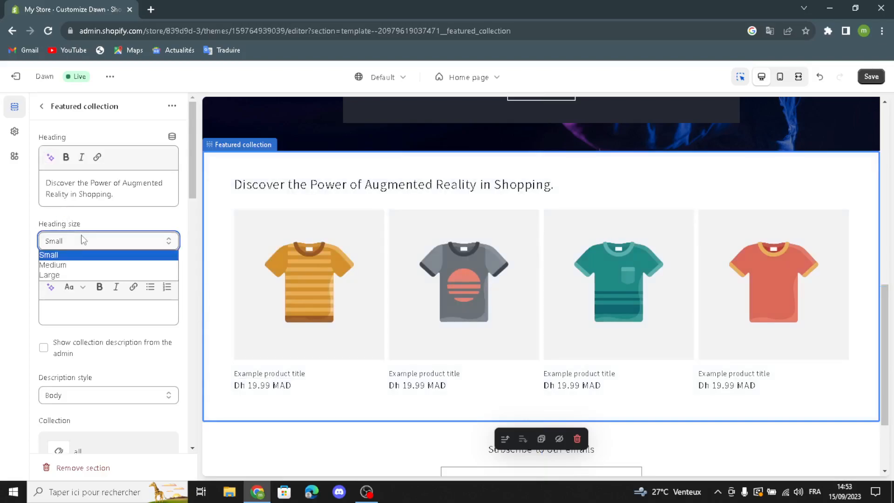
pyautogui.click(70, 265)
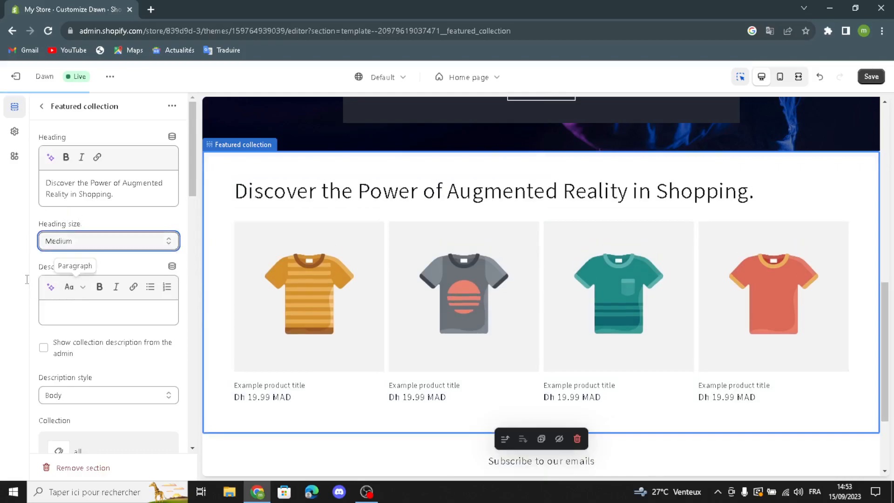
pyautogui.click(50, 287)
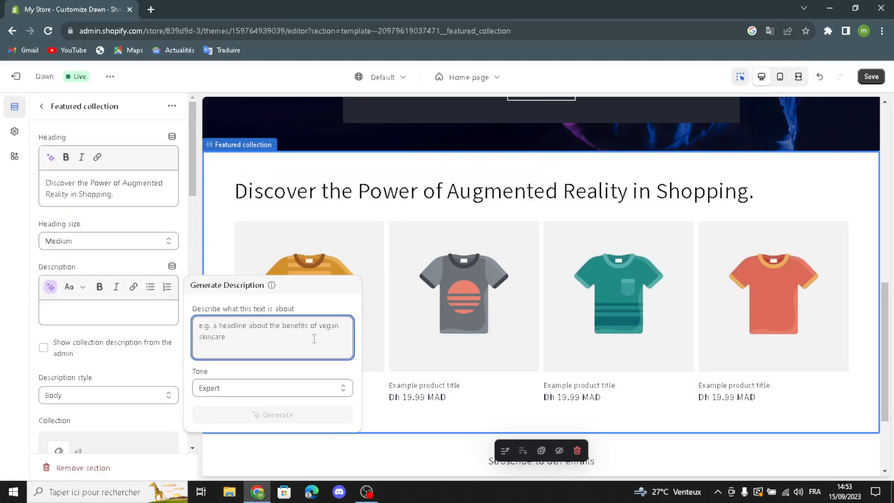
pyautogui.write('aygmented')
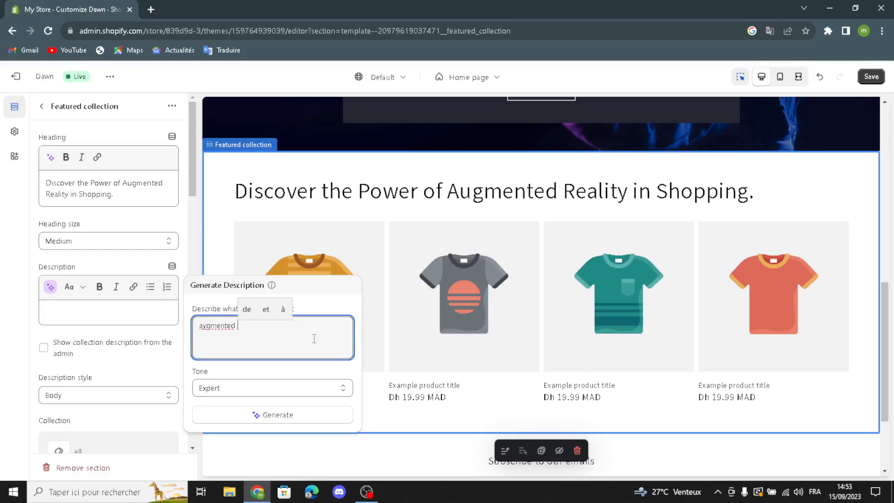
pyautogui.write(' reality')
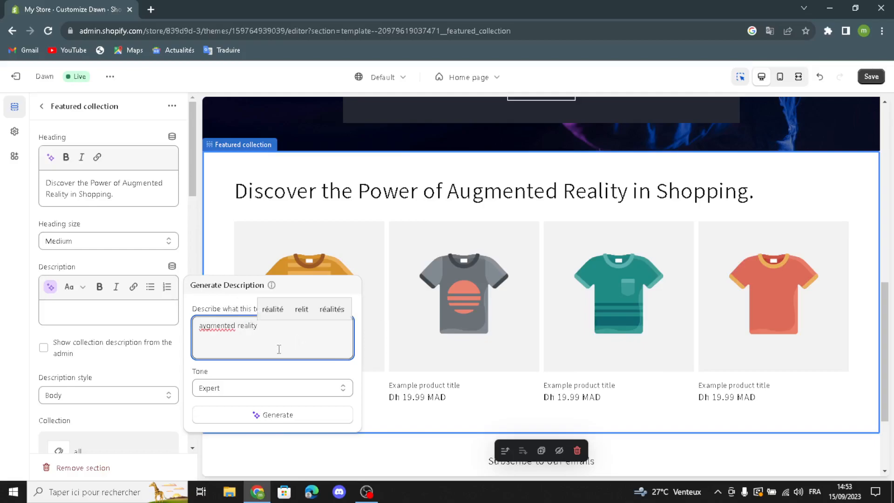
pyautogui.write('u')
pyautogui.click(275, 411)
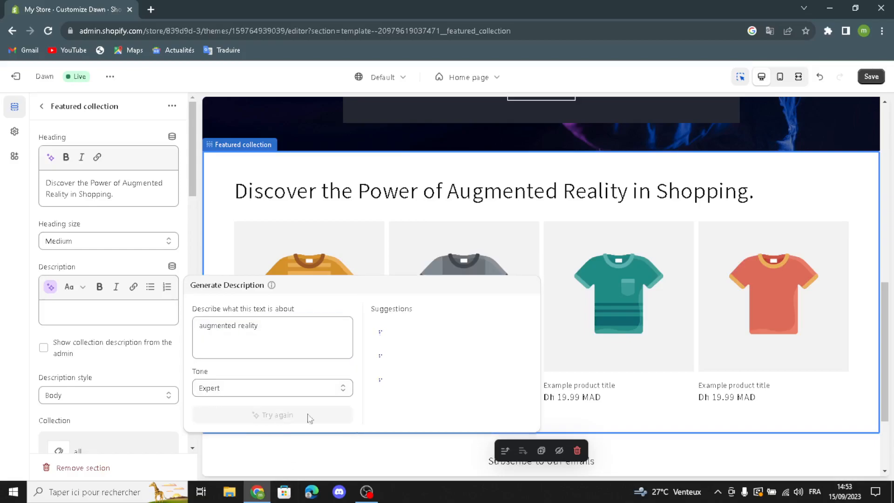
pyautogui.click(409, 336)
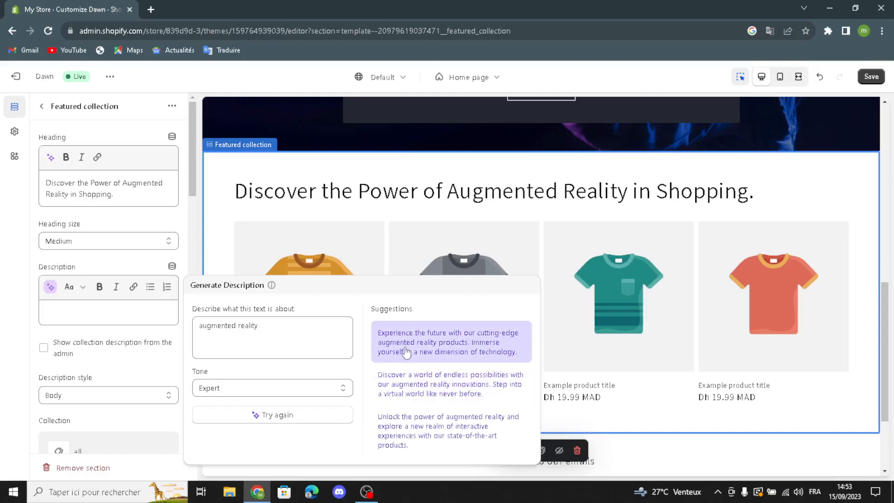
# - Show the collection description from the admin, keeping the Body description style, and make the featured products full width
pyautogui.click(43, 381)
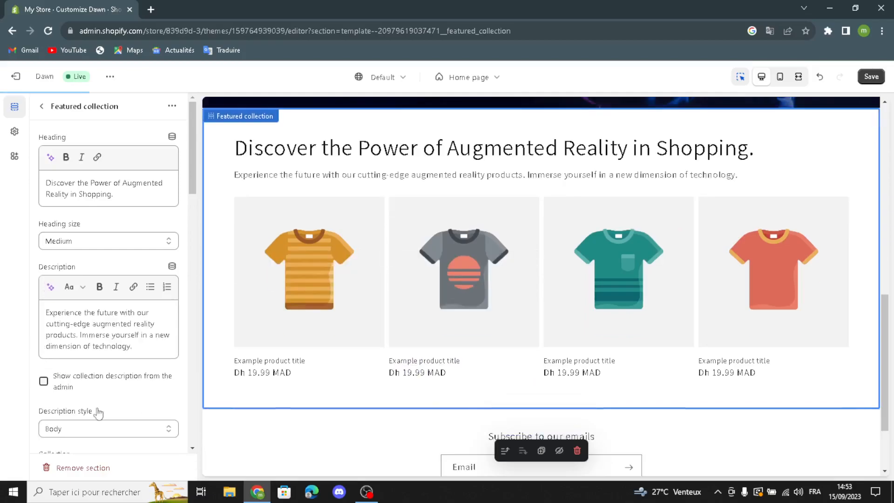
pyautogui.scroll(-1, 116, 405)
pyautogui.click(62, 375)
pyautogui.click(62, 377)
pyautogui.scroll(-2, 65, 419)
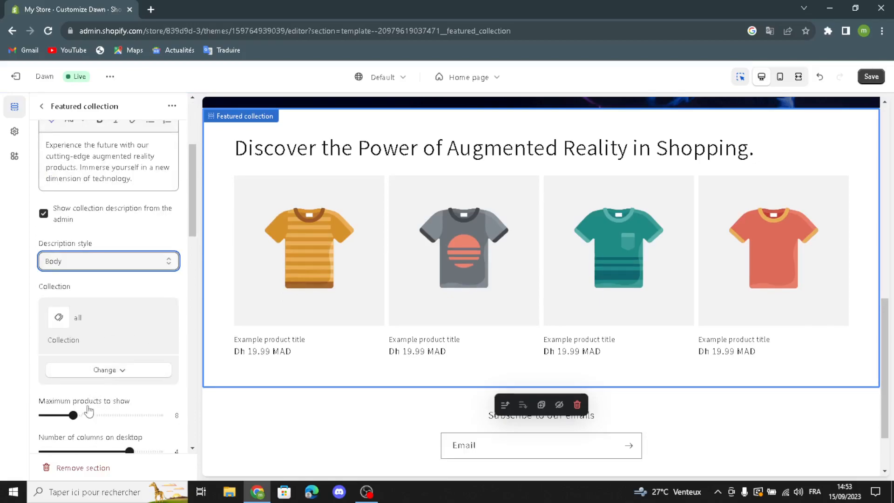
pyautogui.scroll(-2, 102, 401)
pyautogui.scroll(-1, 98, 412)
pyautogui.click(43, 306)
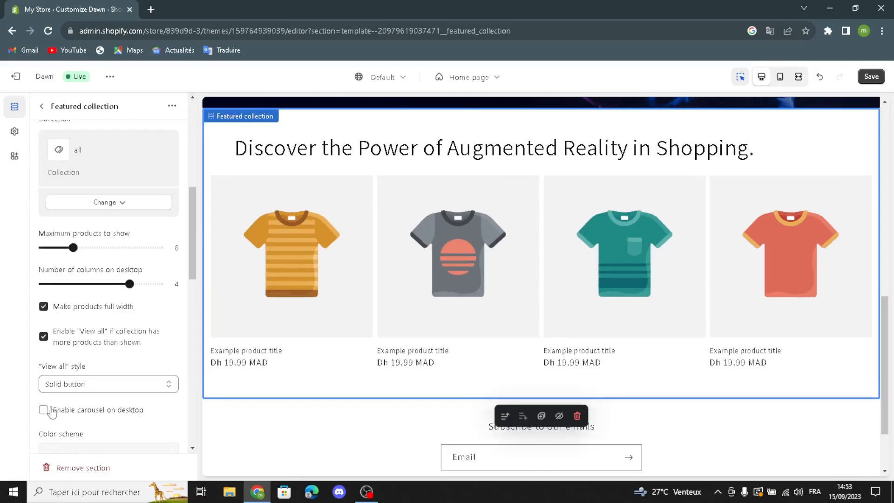
# - Enable vendor, product rating and the quick add button on the Featured collection's product cards, plus swipe on mobile
pyautogui.scroll(-1, 125, 410)
pyautogui.scroll(-4, 50, 394)
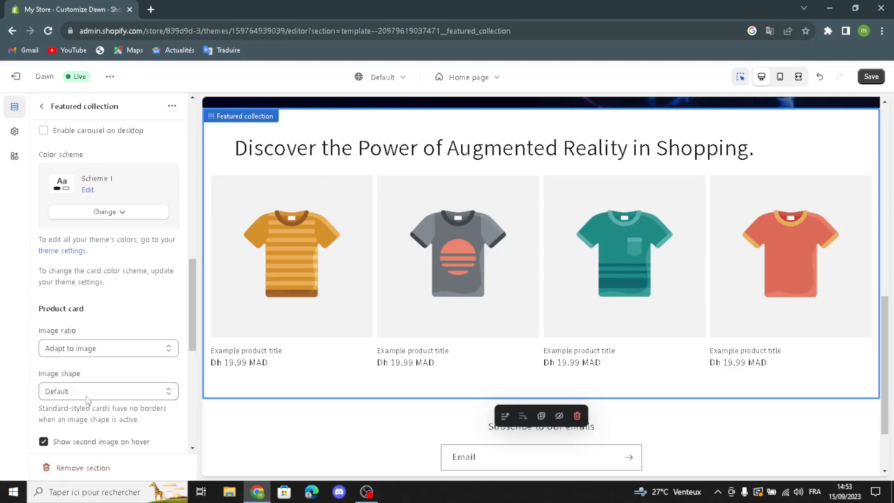
pyautogui.scroll(-1, 55, 427)
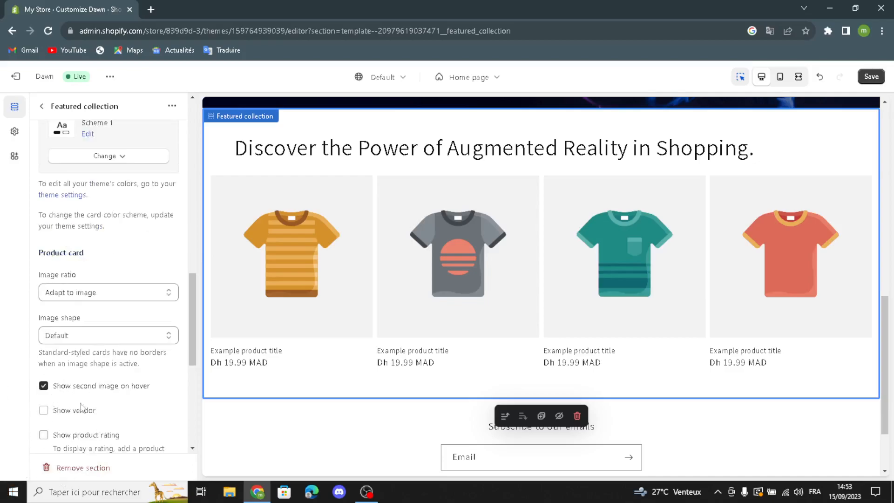
pyautogui.click(47, 411)
pyautogui.click(43, 434)
pyautogui.scroll(-2, 96, 424)
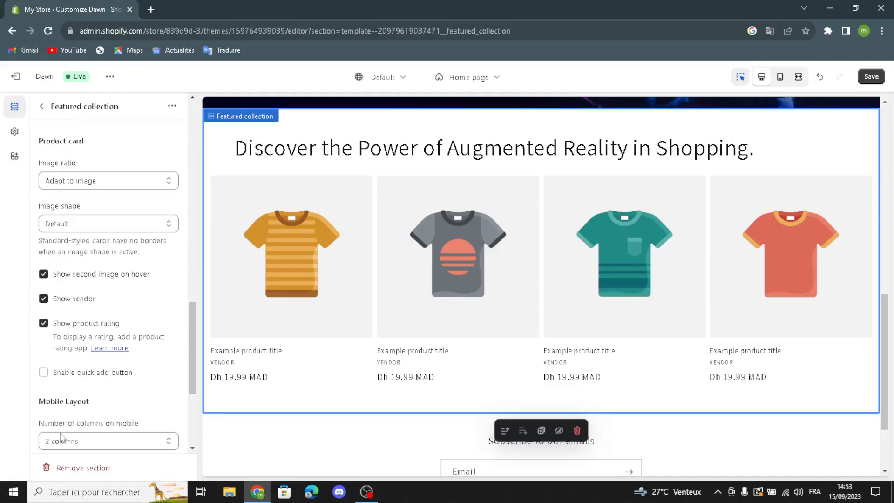
pyautogui.click(45, 375)
pyautogui.scroll(-3, 51, 358)
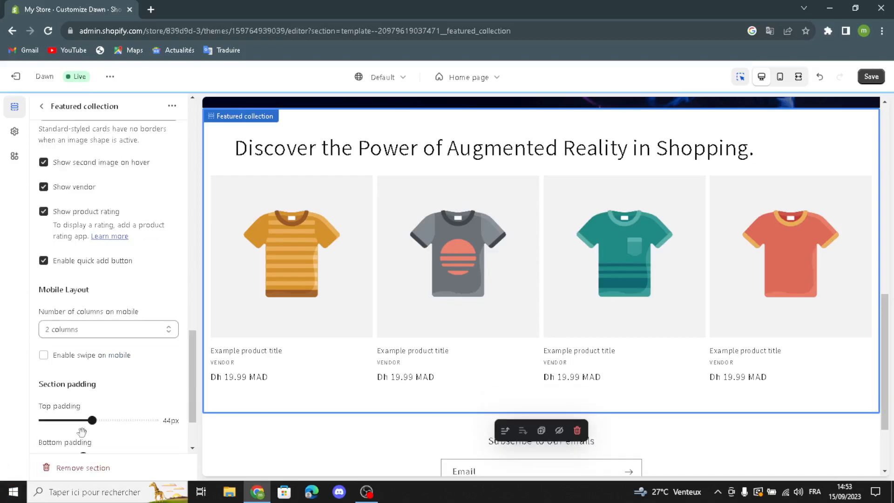
pyautogui.click(45, 301)
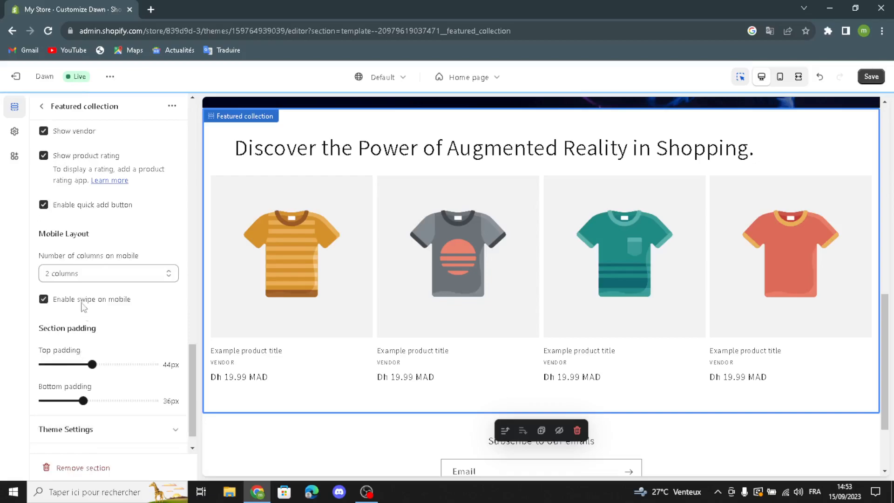
# - Review the Footer section's color scheme options and email signup settings, and look over the home page preview
pyautogui.click(42, 107)
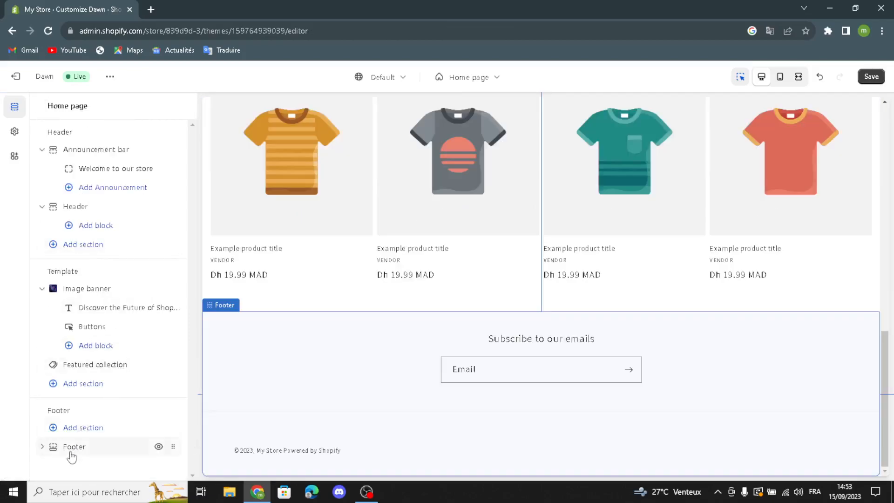
pyautogui.click(70, 453)
pyautogui.click(92, 197)
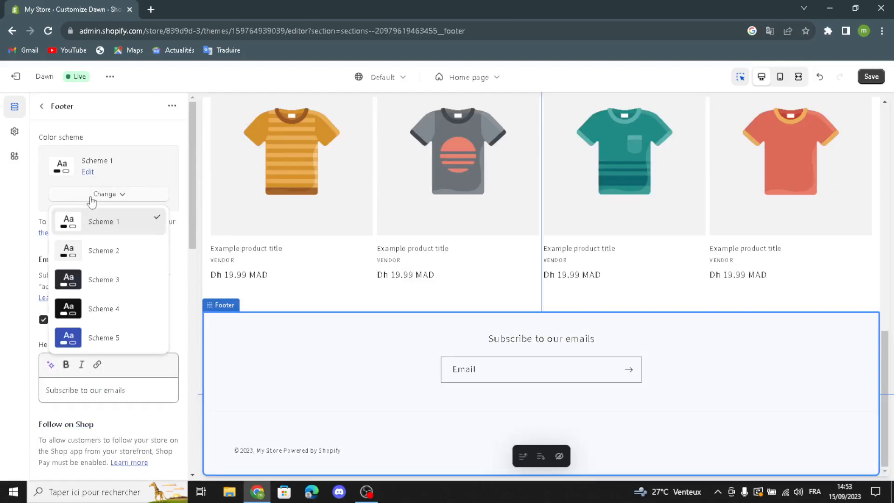
pyautogui.click(93, 194)
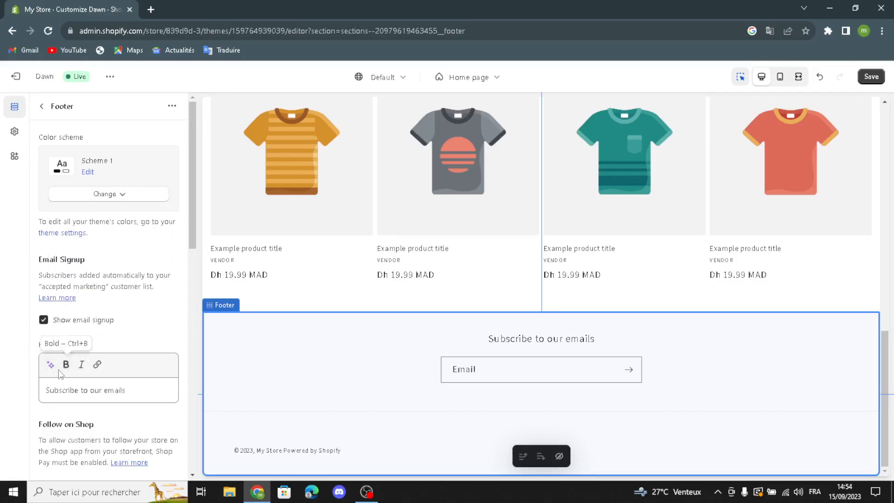
pyautogui.scroll(-3, 126, 382)
pyautogui.scroll(3, 131, 382)
pyautogui.scroll(-3, 132, 381)
pyautogui.scroll(3, 132, 381)
pyautogui.scroll(10, 349, 308)
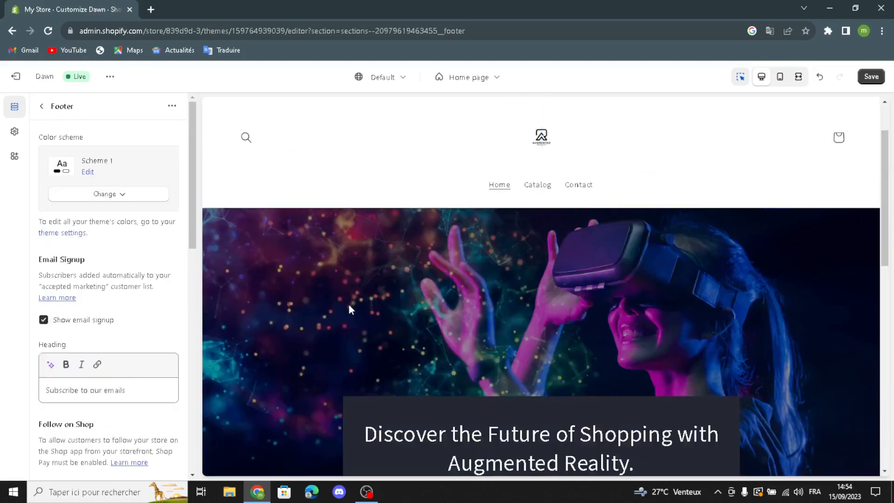
# - Save the Dawn theme customizations and leave the theme editor for the admin's home page
pyautogui.click(870, 77)
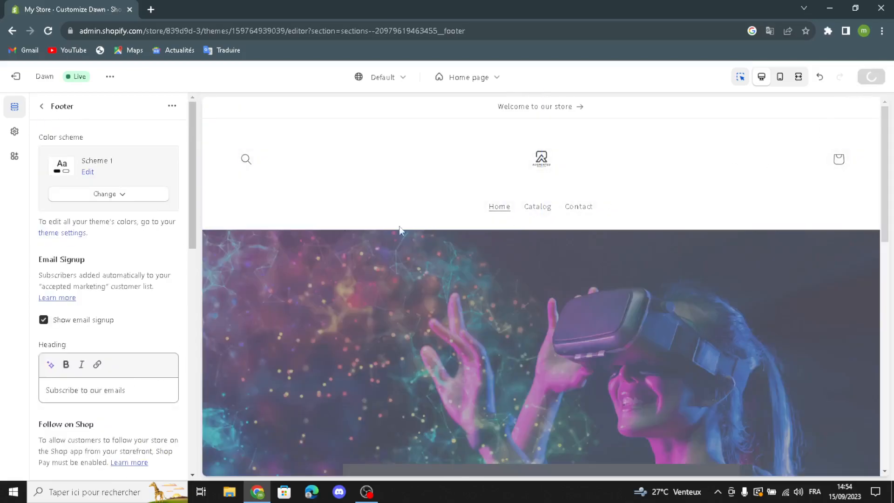
pyautogui.click(19, 78)
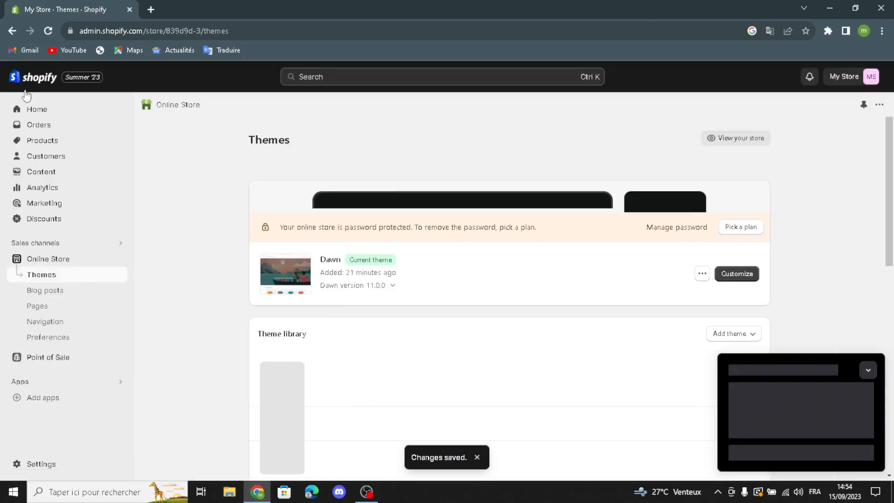
pyautogui.click(55, 113)
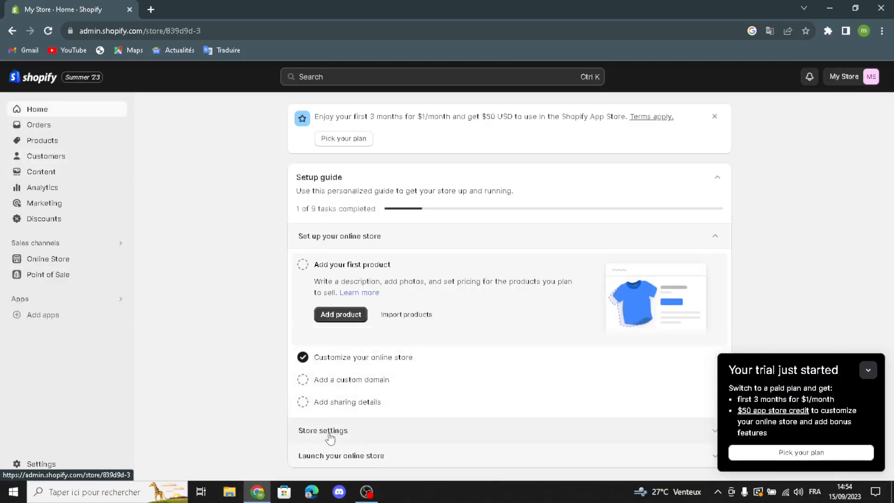
# - Name the store "AugmenTech" from the setup guide's store settings task, save the store details, and close the settings
pyautogui.click(325, 433)
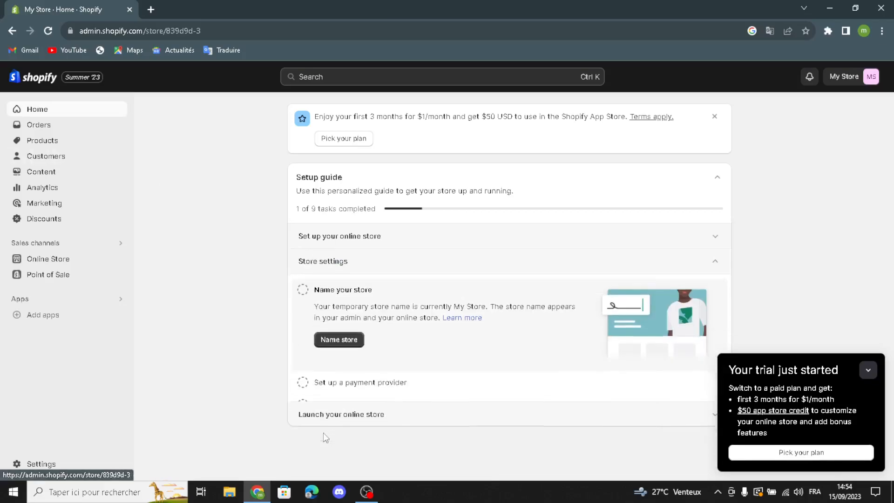
pyautogui.click(331, 342)
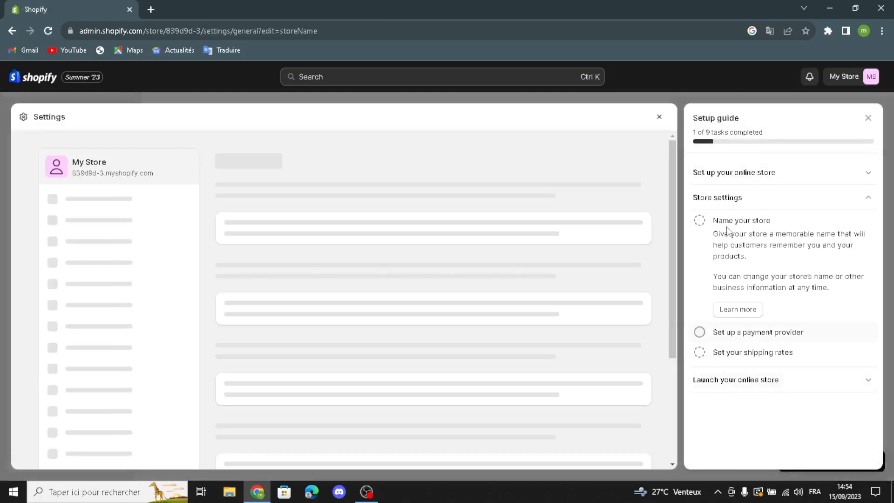
pyautogui.moveTo(279, 245); pyautogui.dragTo(223, 252)
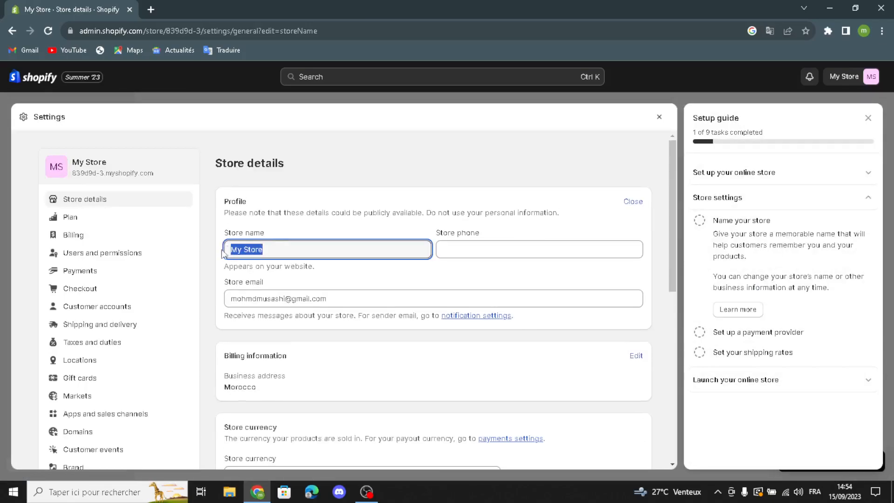
pyautogui.write('AugmenTech')
pyautogui.click(489, 244)
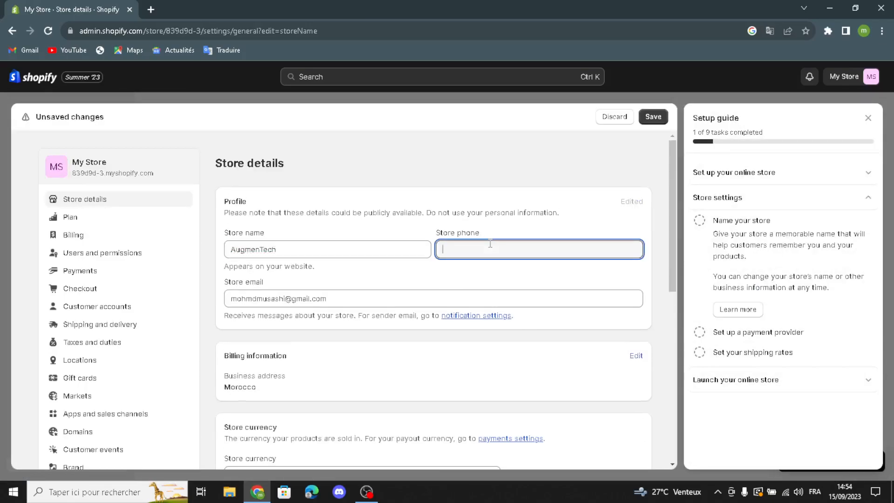
pyautogui.moveTo(374, 297); pyautogui.dragTo(227, 299)
pyautogui.click(396, 300)
pyautogui.click(652, 116)
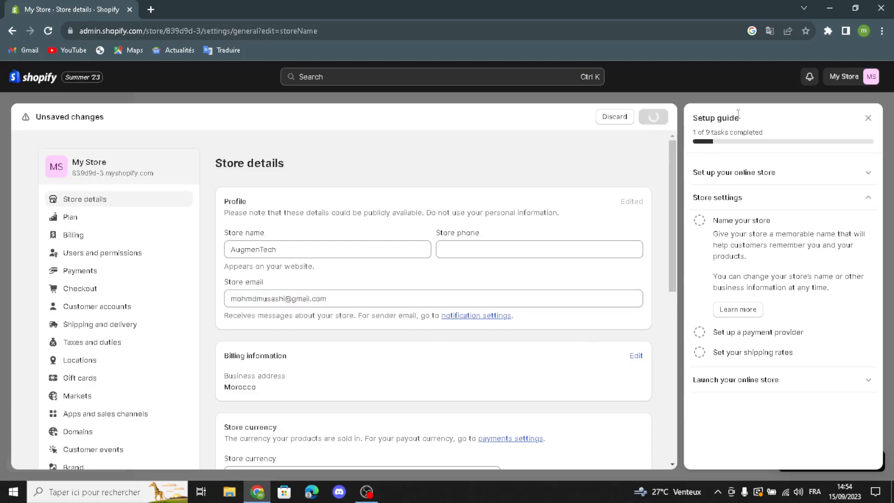
pyautogui.click(868, 120)
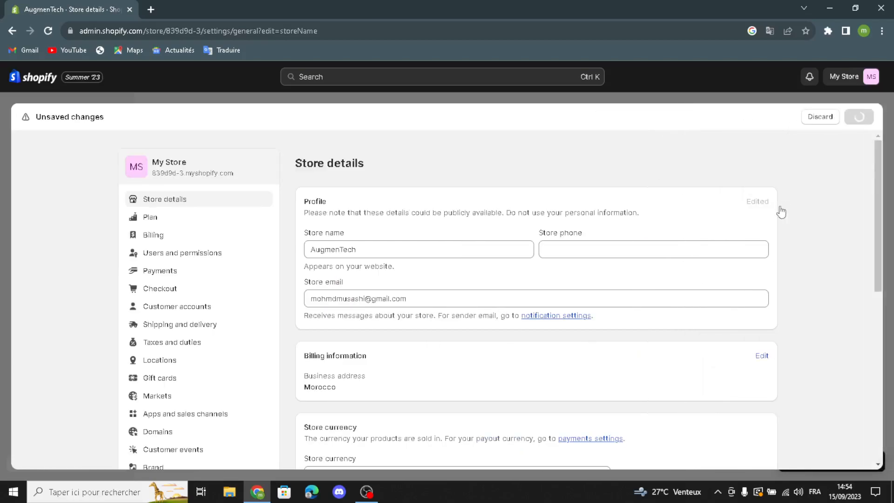
pyautogui.click(863, 117)
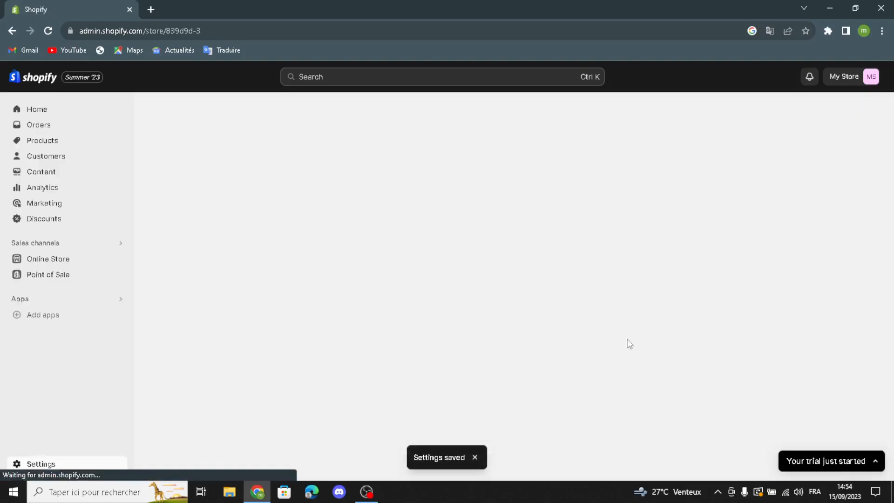